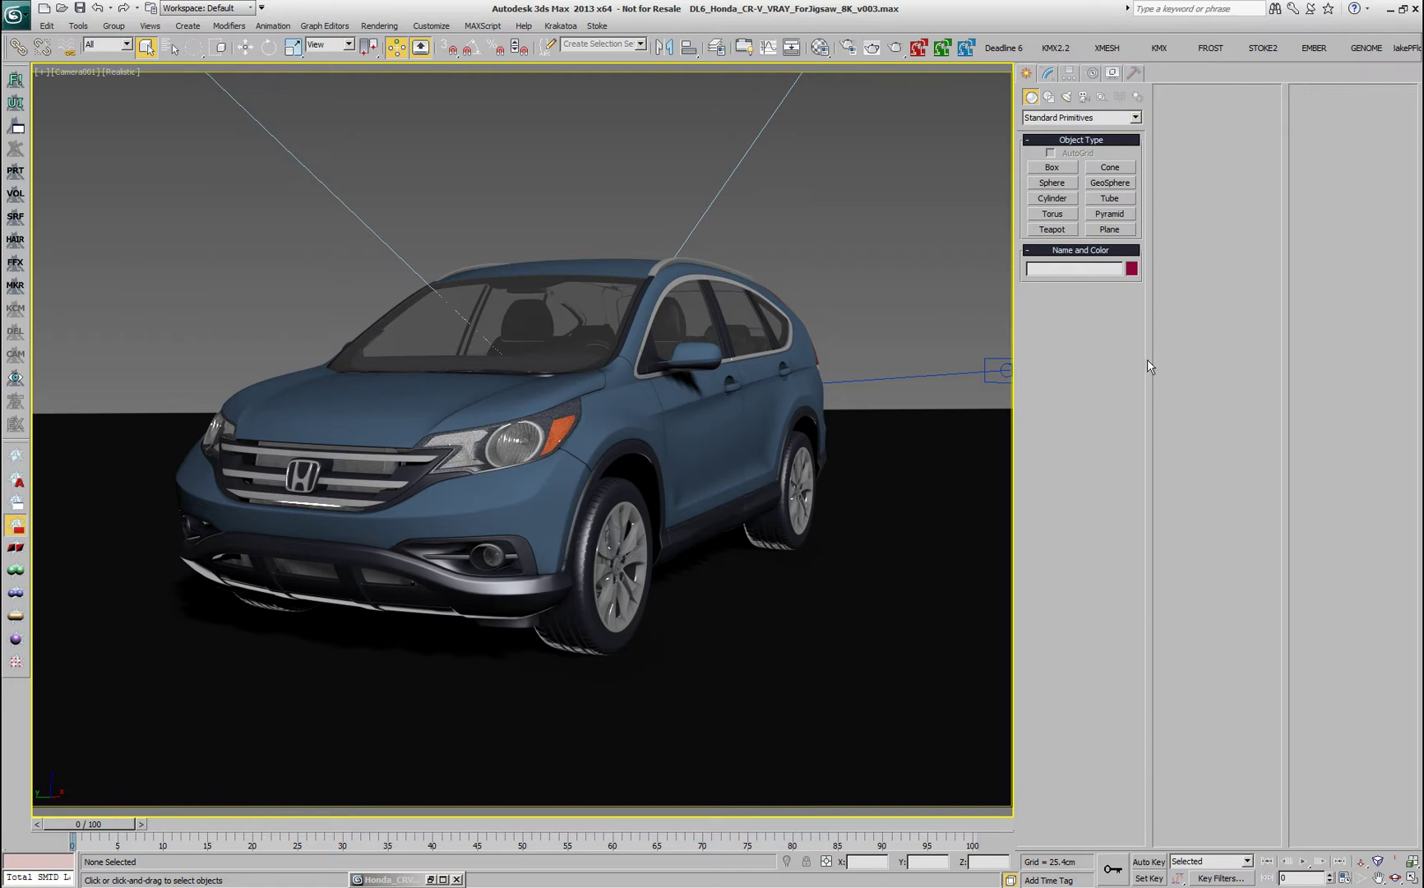
- Launch the Deadline 6 SMTD submitter from the toolbar for the Honda CR-V scene
left_click(1004, 50)
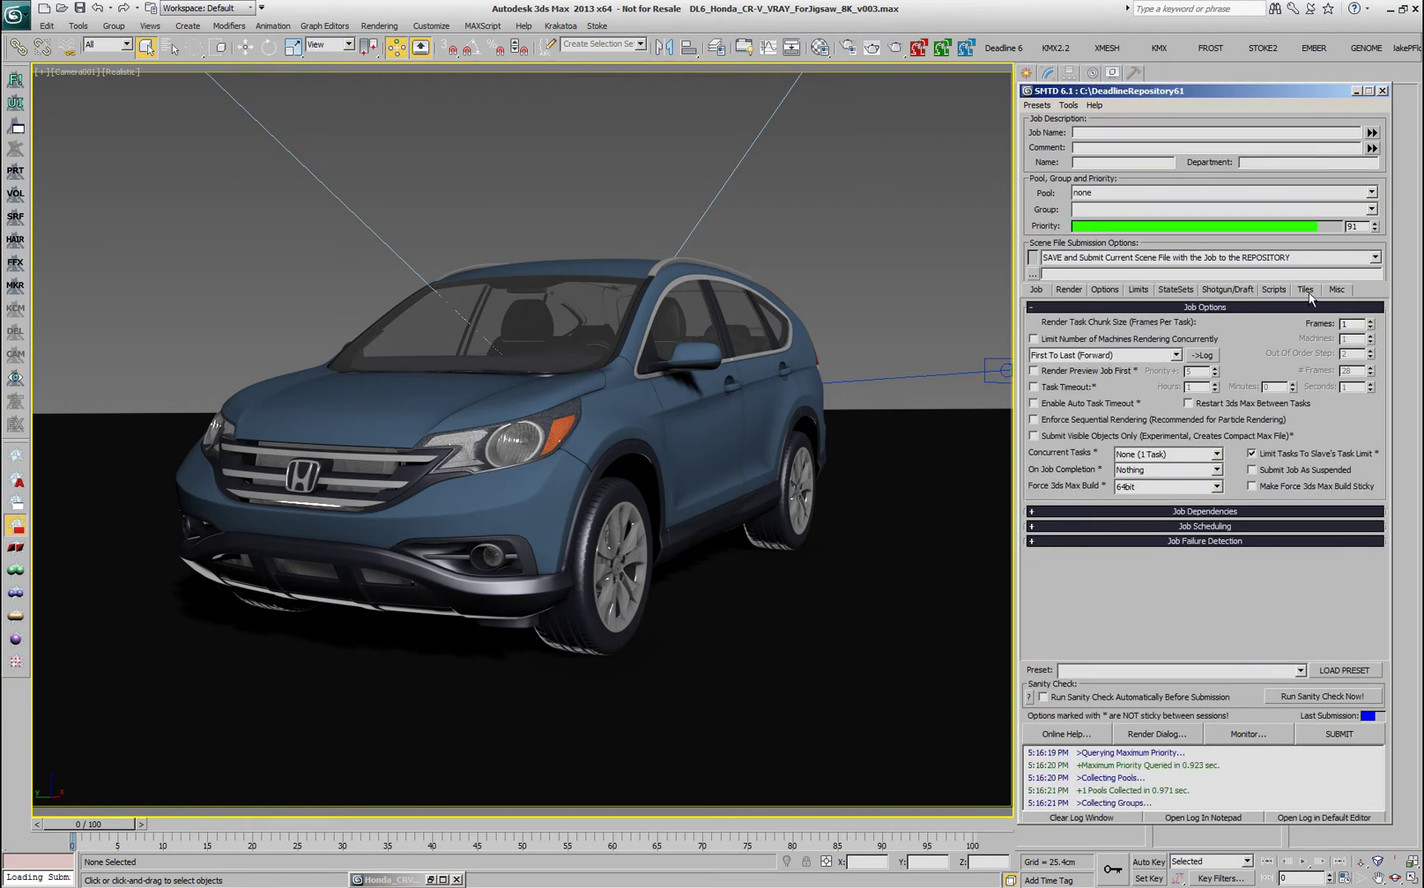
- Show the Tiles tab and open the Tiles & Region Rendering mode list
left_click(1305, 290)
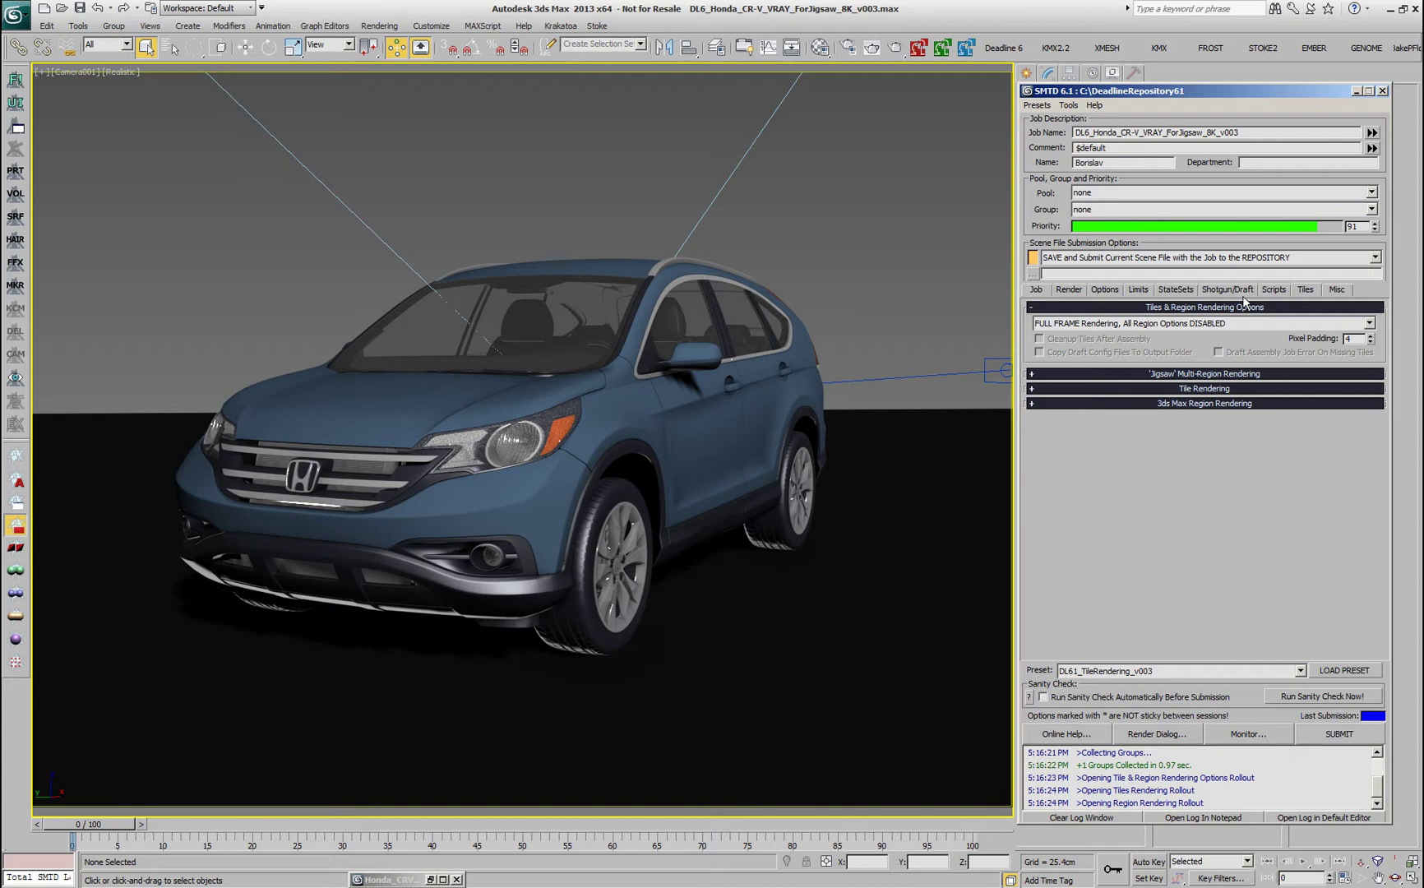
left_click(1193, 326)
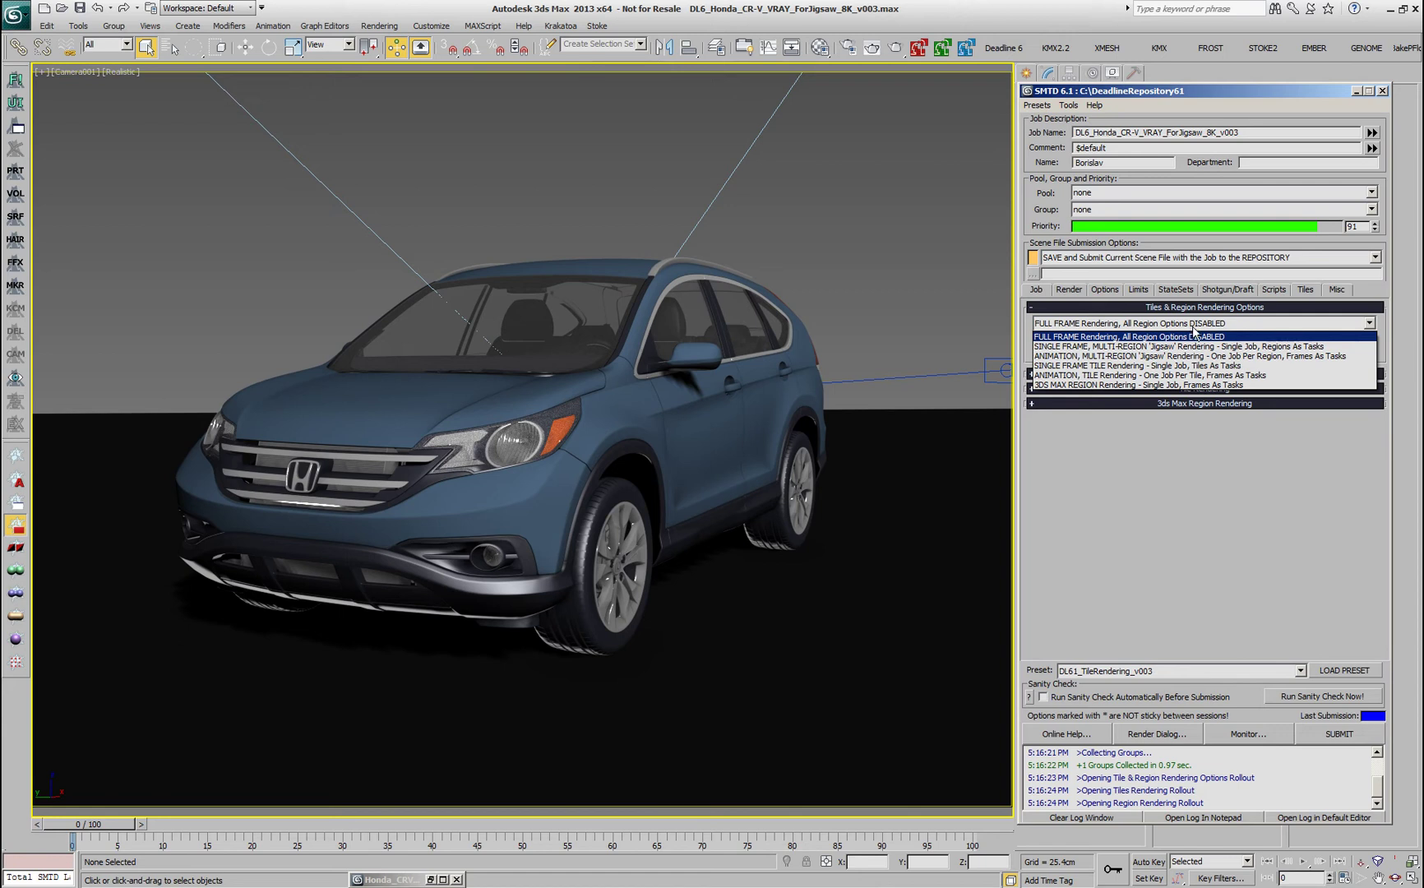
- Choose 3ds Max Region Rendering and frame the region gizmo around the front wheel
left_click(1108, 385)
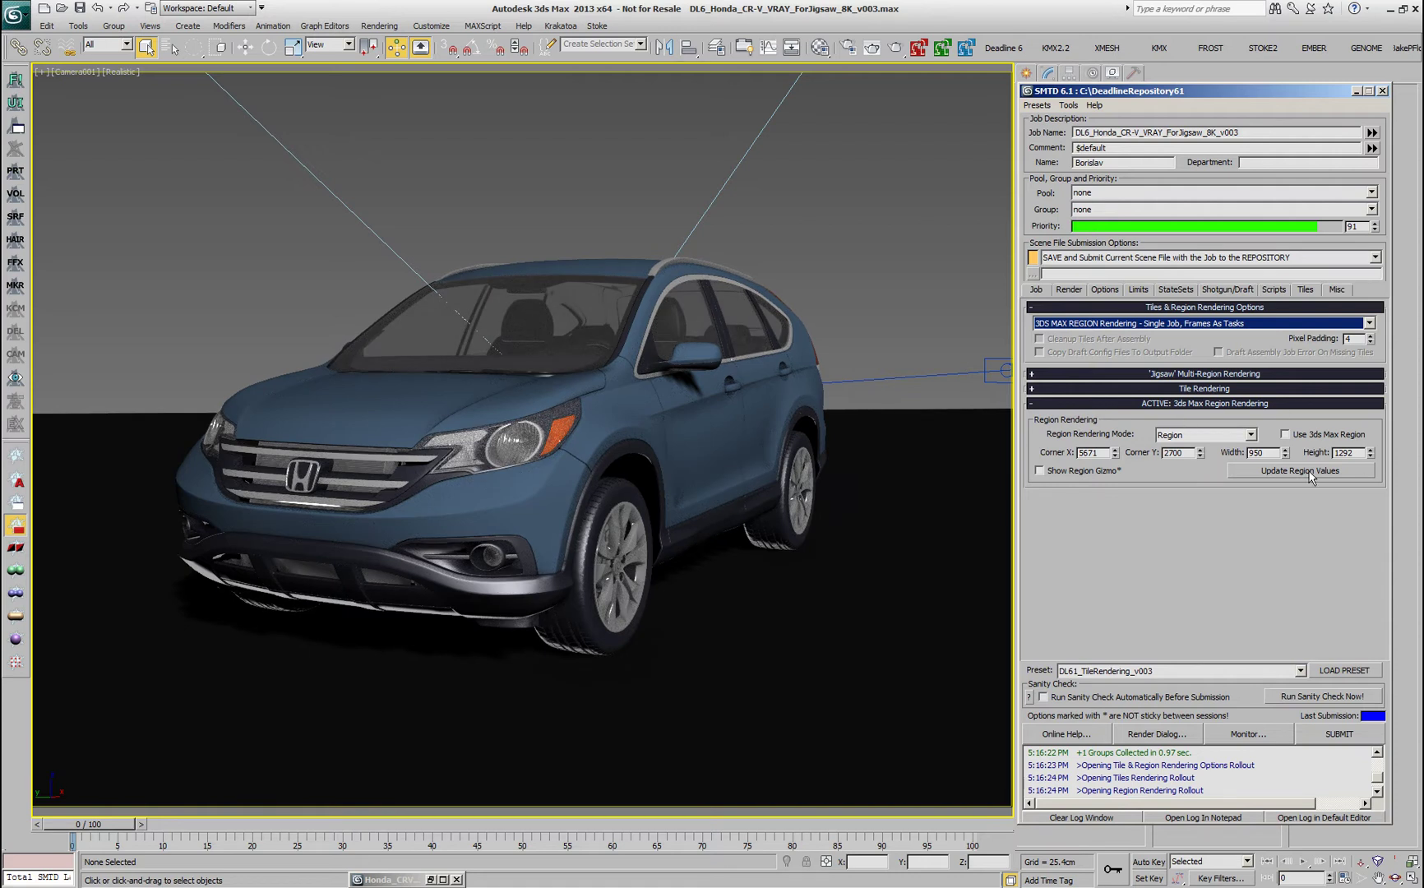
left_click(1080, 472)
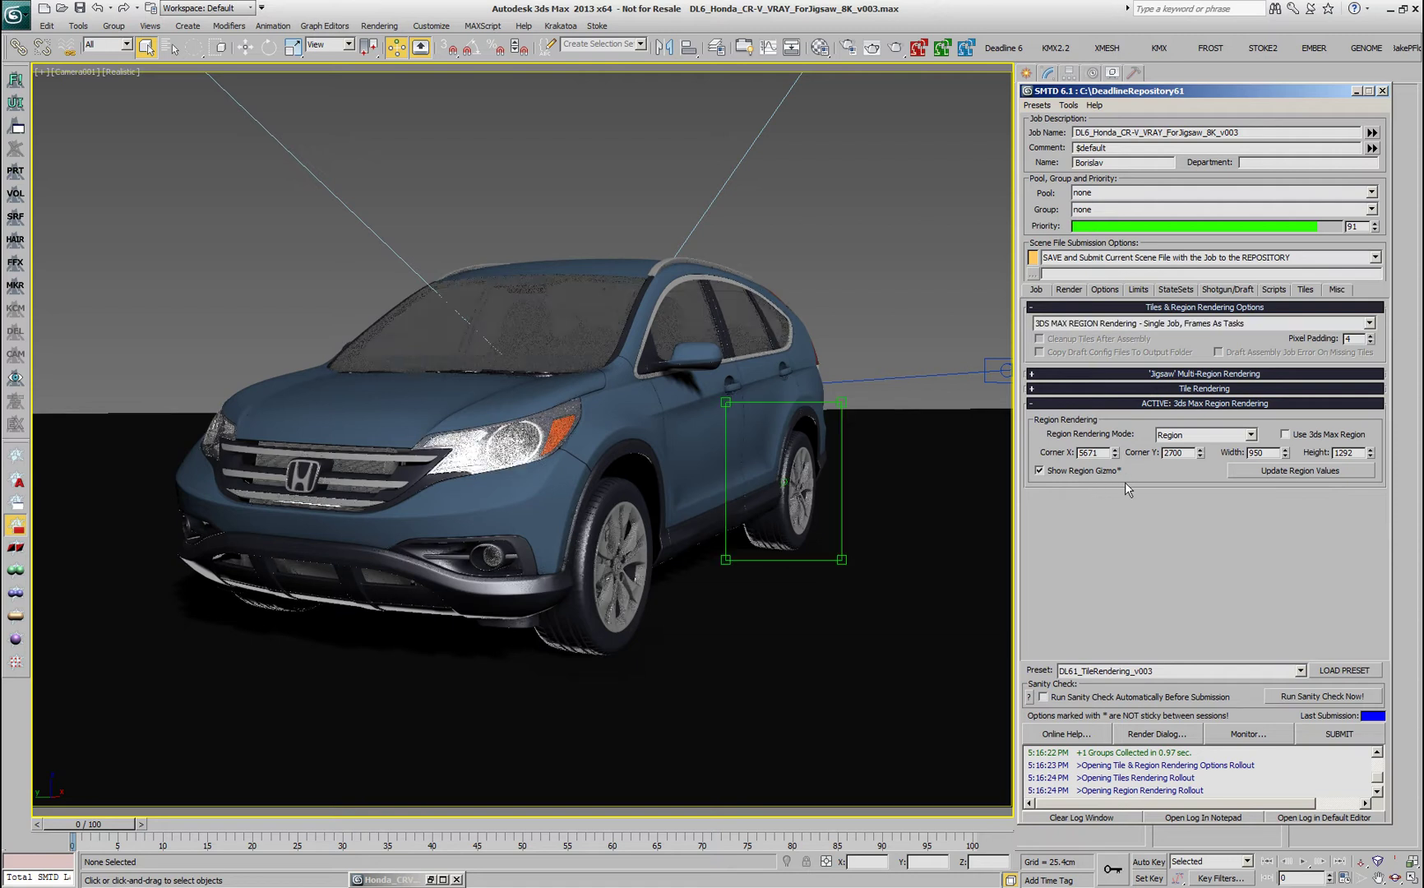
left_click_drag(770, 561, 770, 568)
left_click_drag(782, 485, 582, 549)
left_click_drag(640, 632, 633, 669)
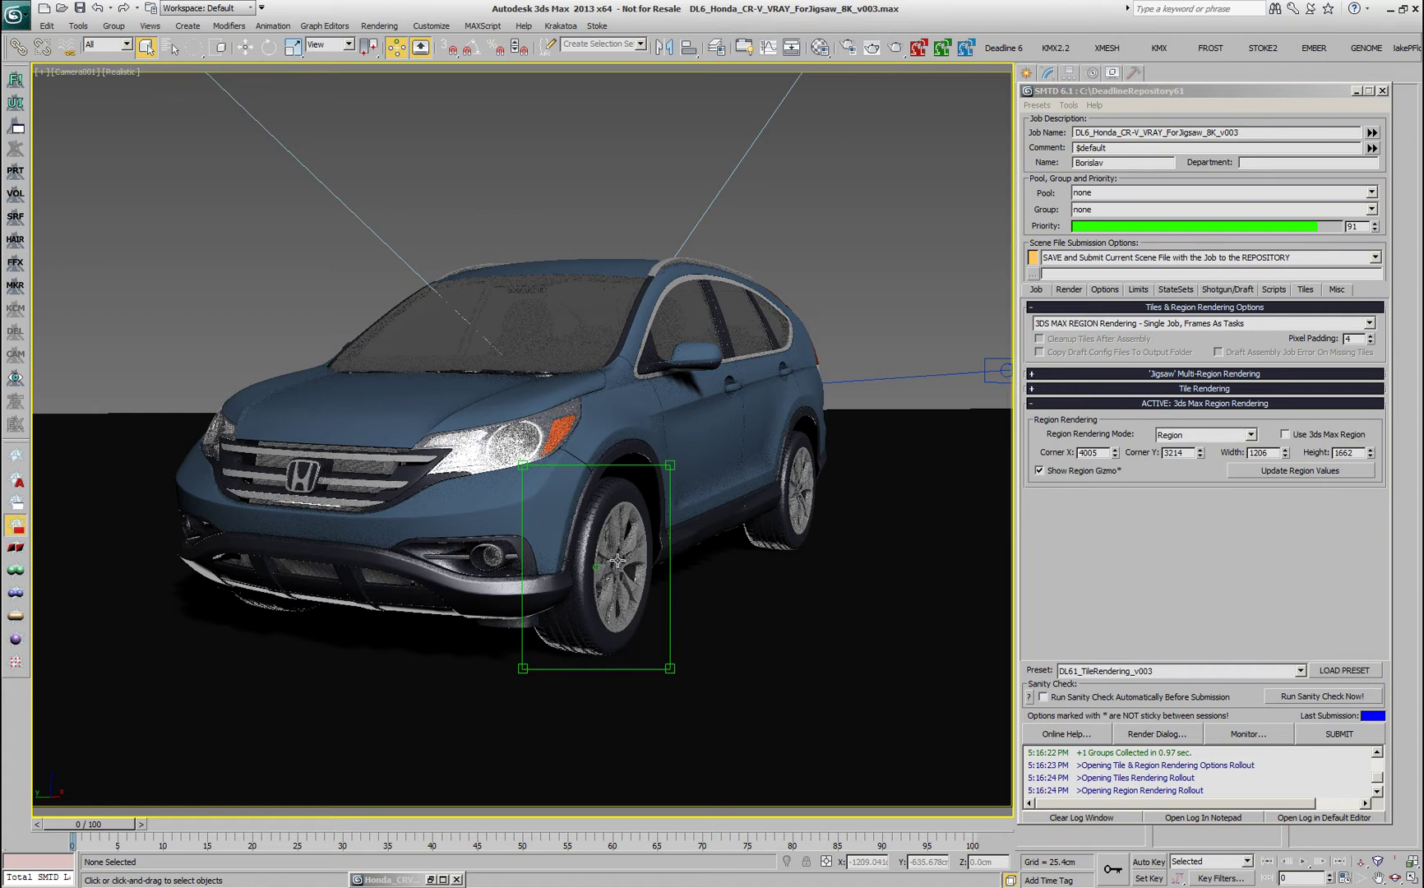
- Keep Region mode selected and collapse the region rendering rollout
left_click(1203, 435)
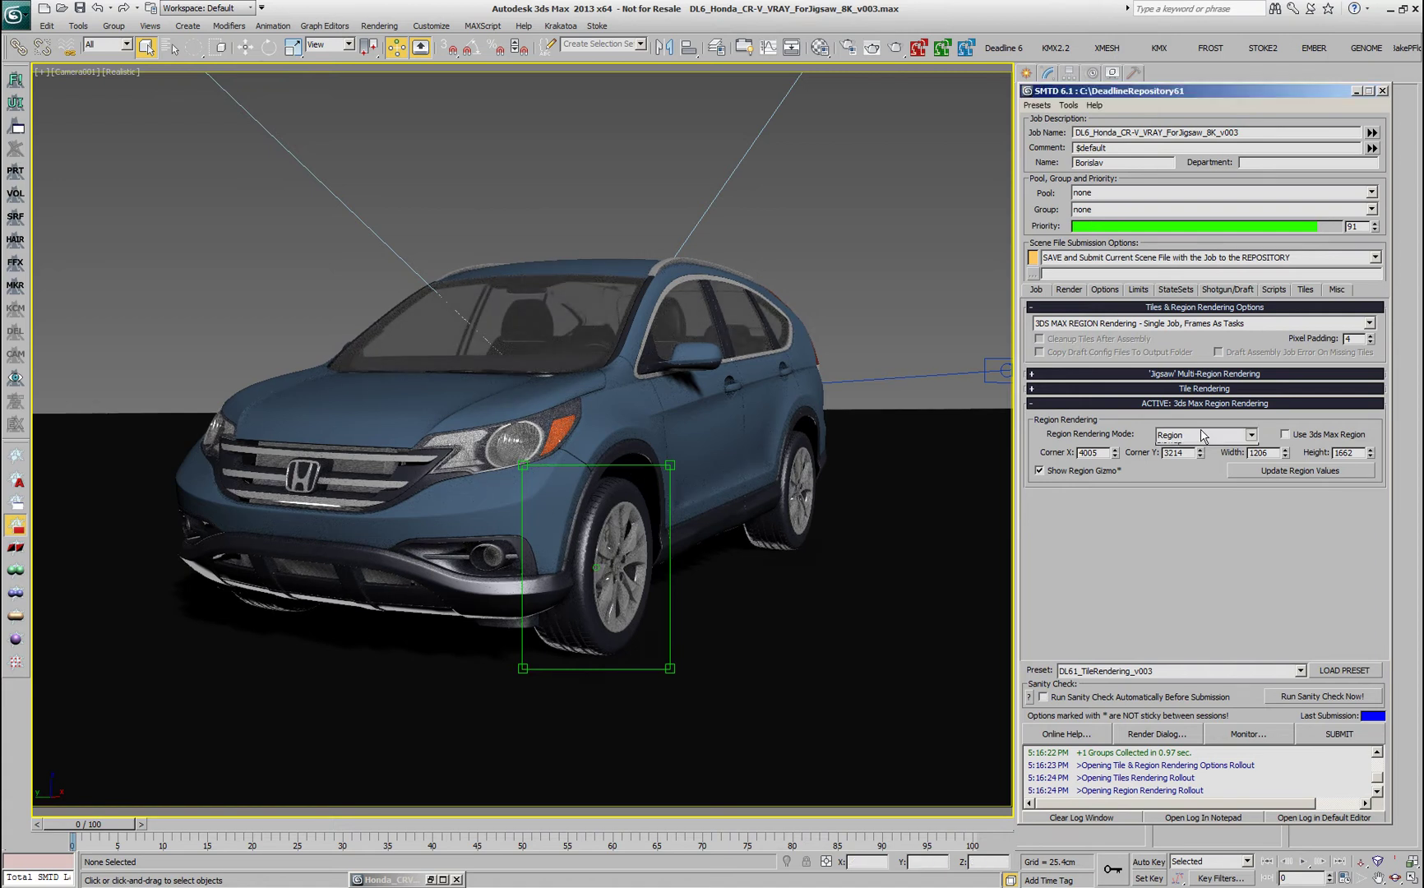
left_click(1202, 445)
left_click(1200, 434)
left_click(1200, 434)
left_click(1075, 475)
left_click(1126, 404)
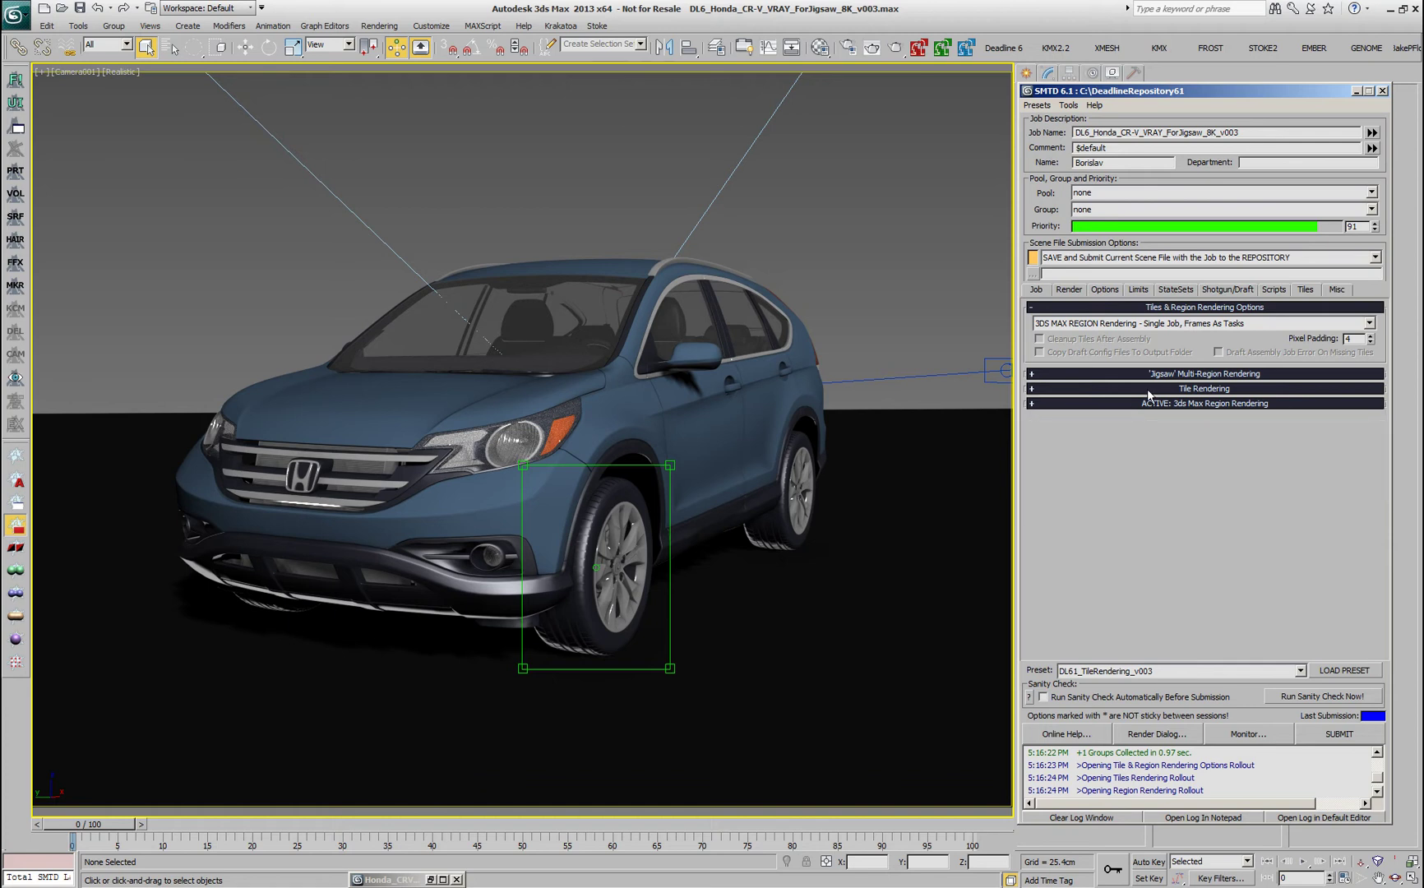
left_click(1060, 395)
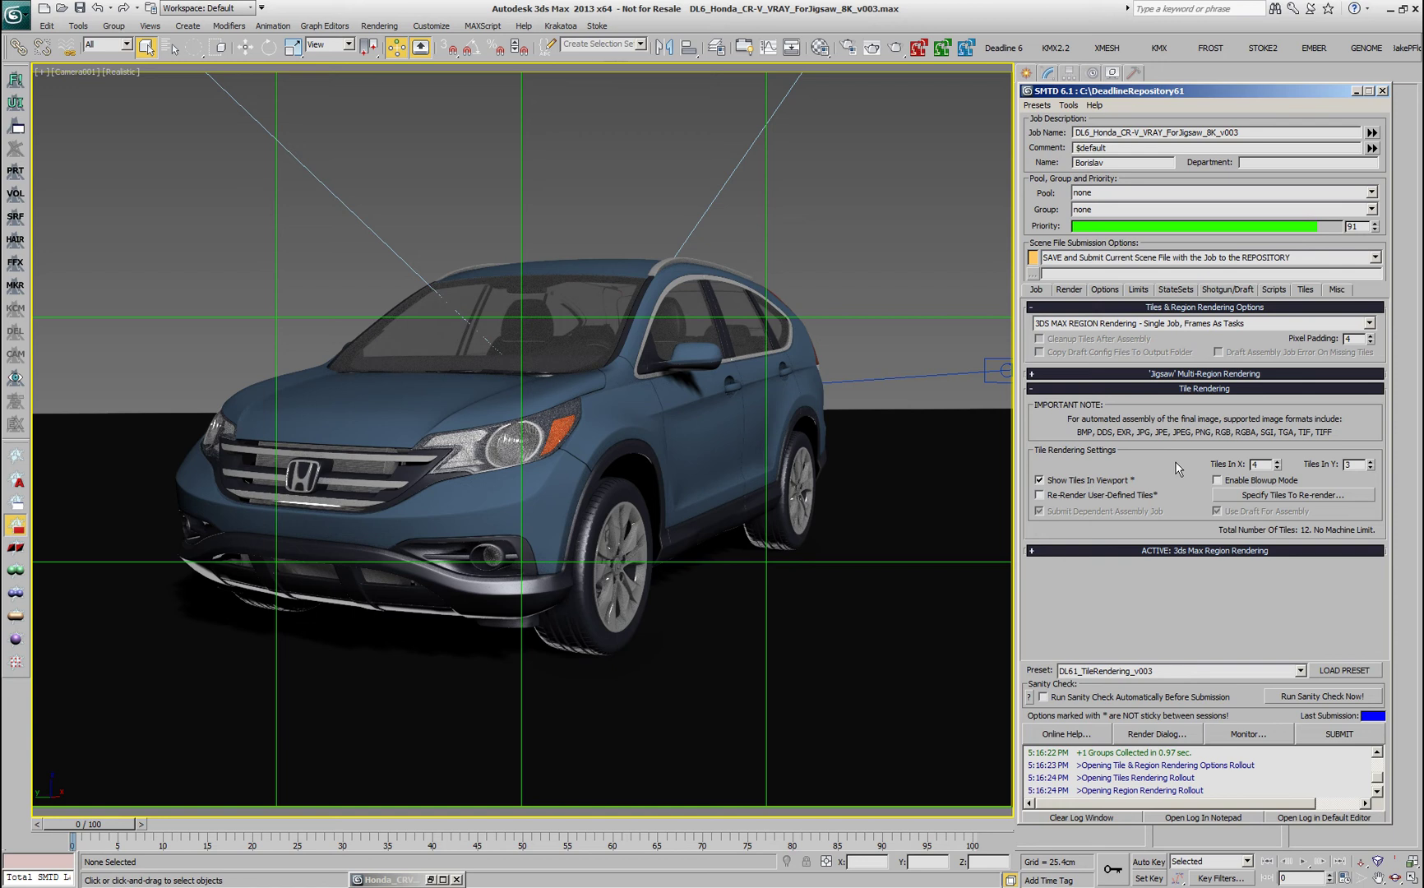
- Set Tiles In X to 3 for a 3x3 grid of nine tiles, hiding viewport tiles
left_click(1278, 461)
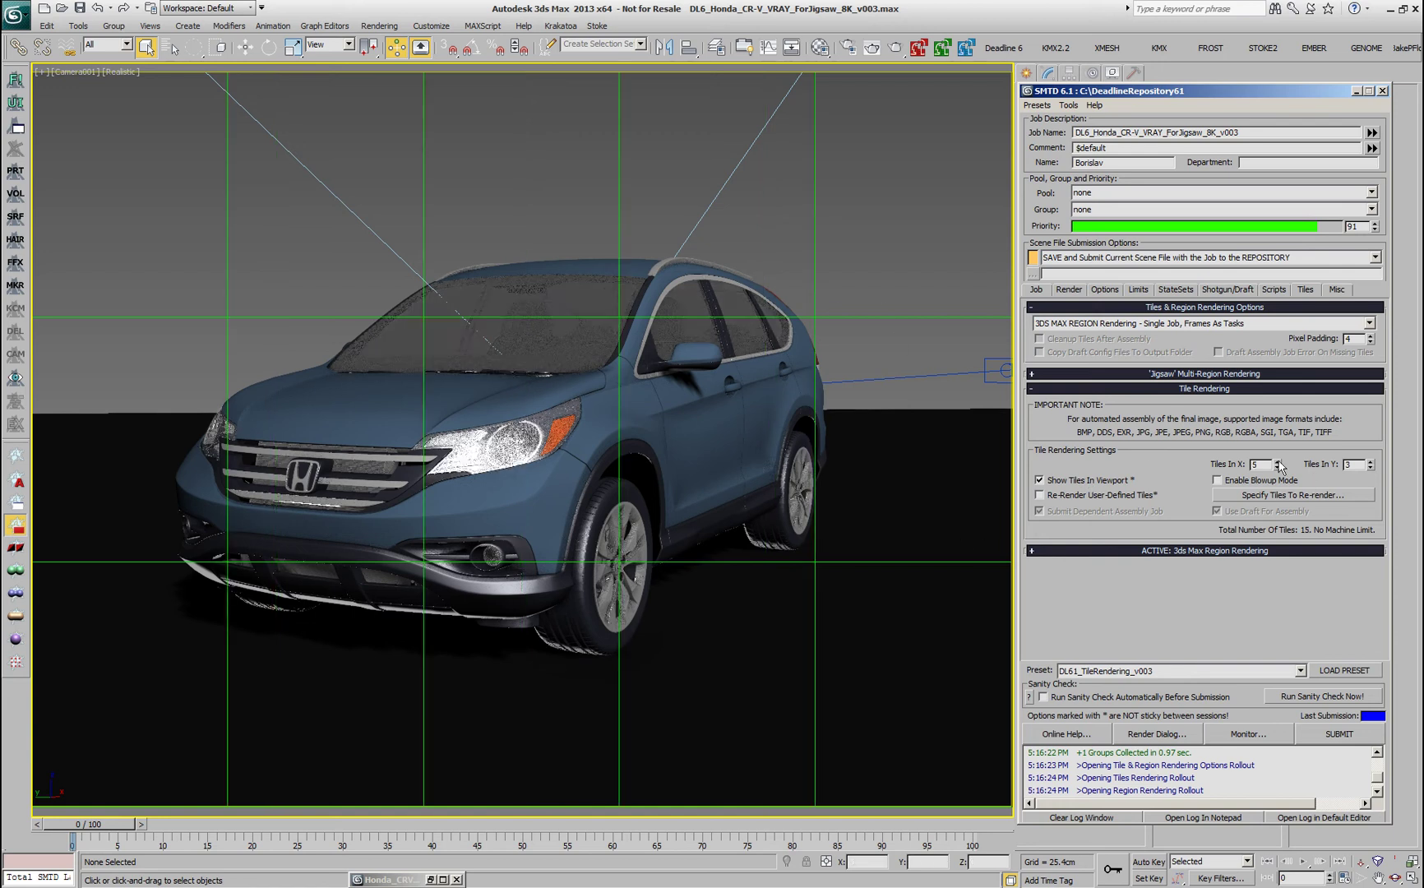
left_click(1278, 468)
left_click(1277, 468)
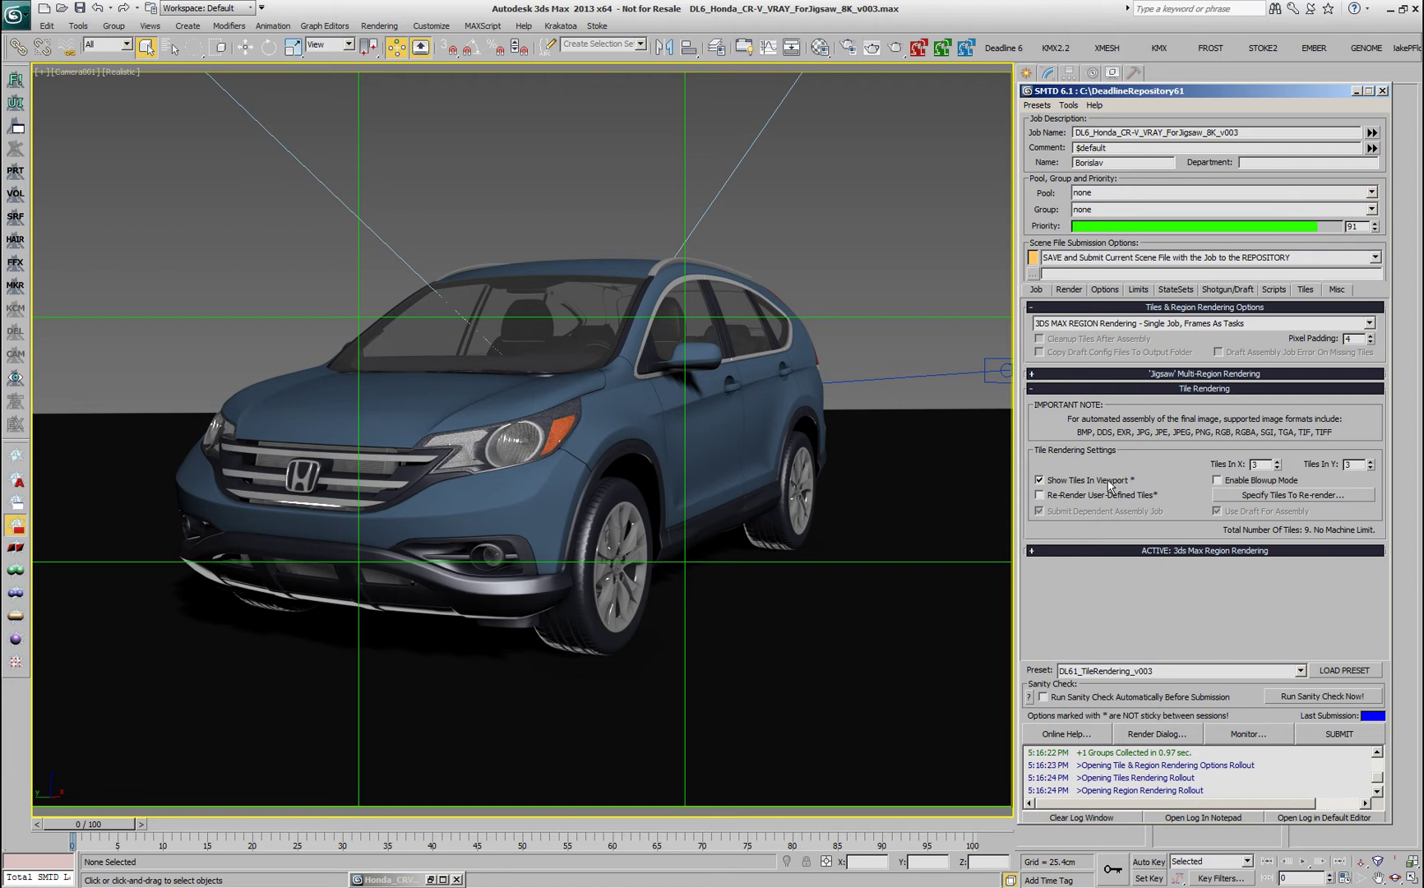
left_click(875, 391)
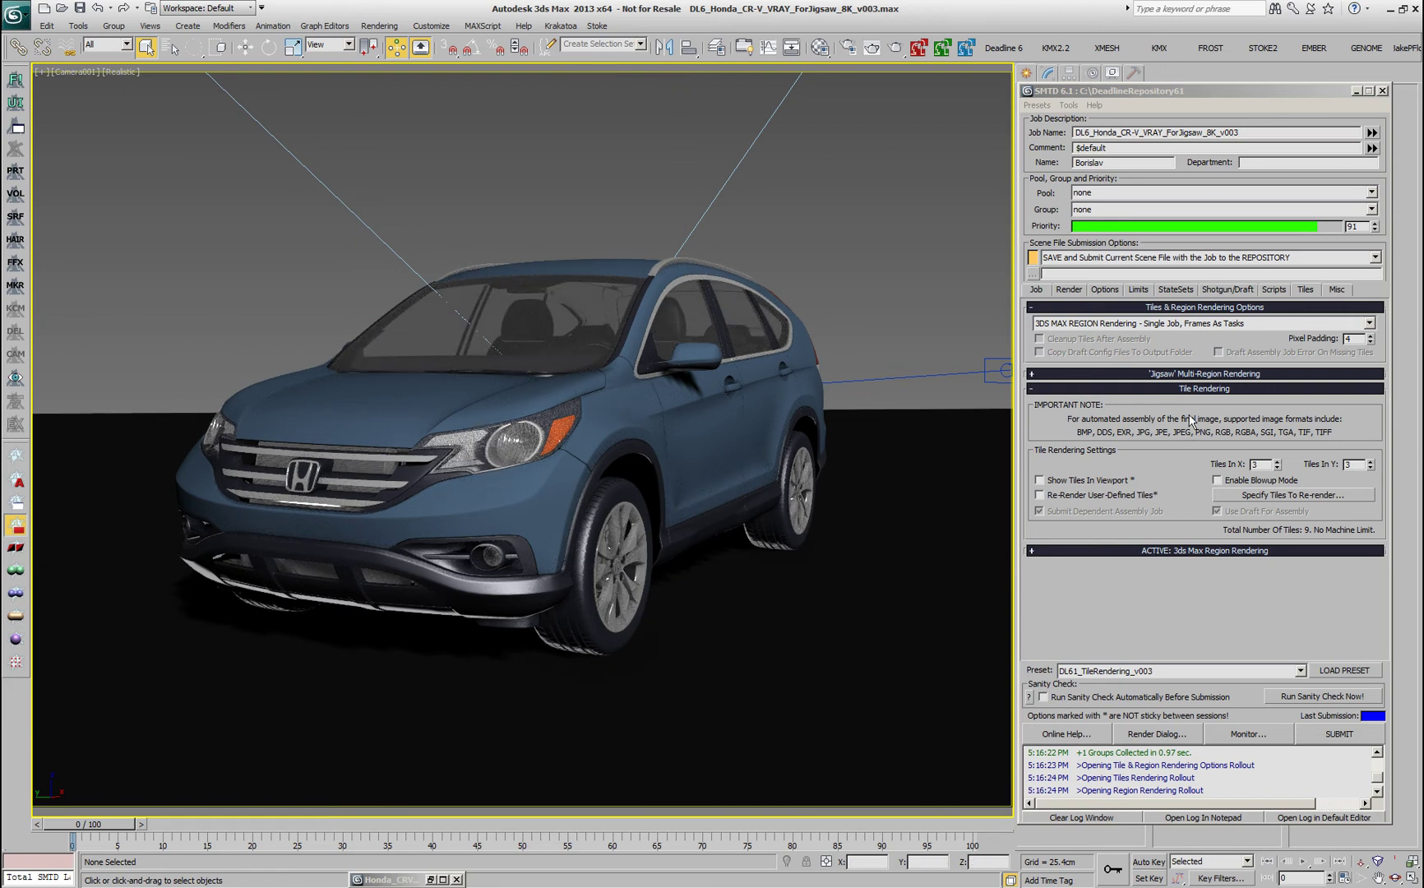
- Switch the region rendering mode to Single Frame Multi-Region 'Jigsaw' Rendering
left_click(1191, 389)
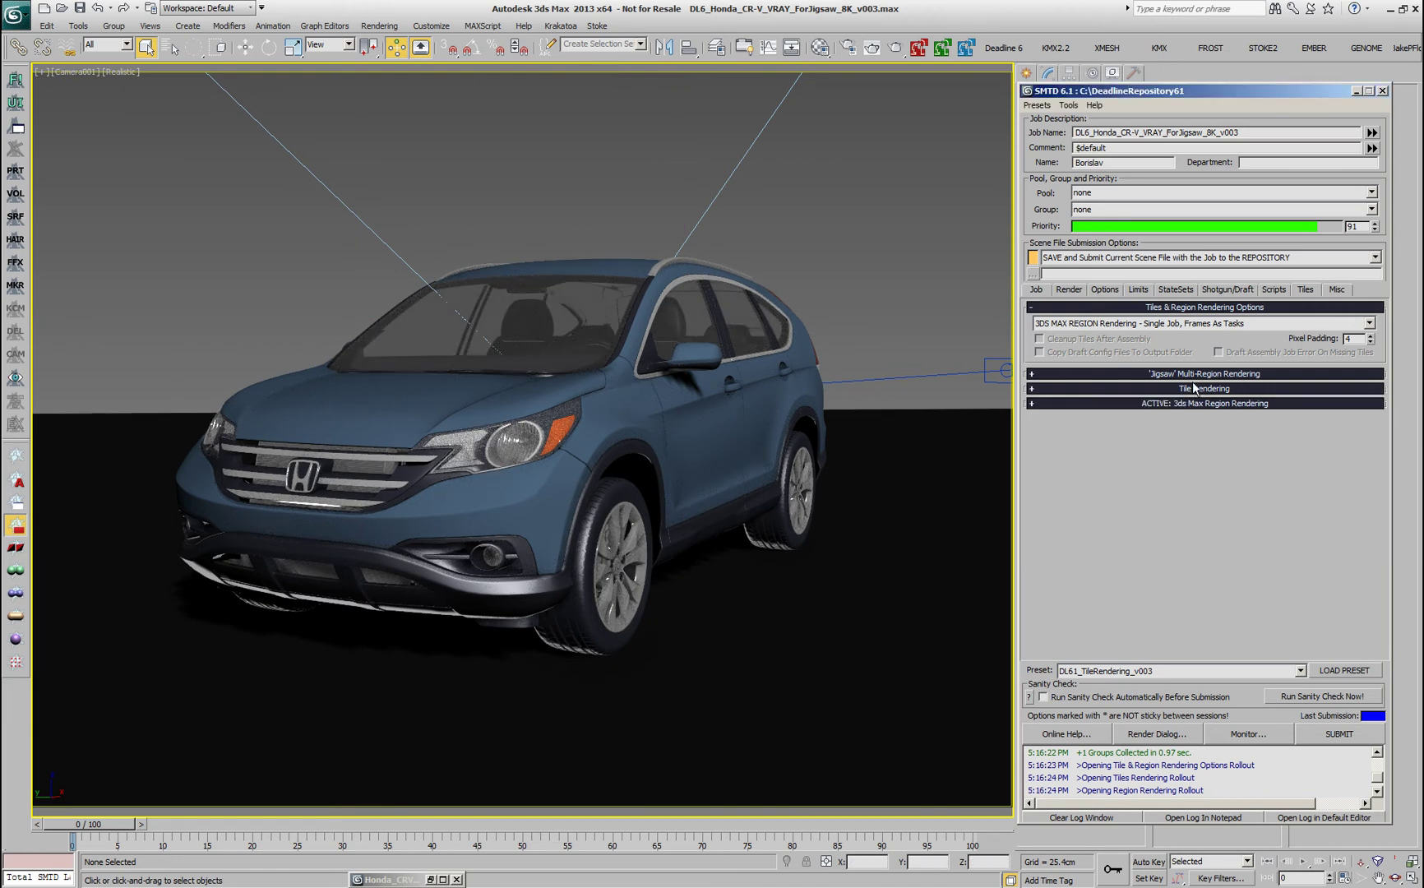
left_click(1166, 324)
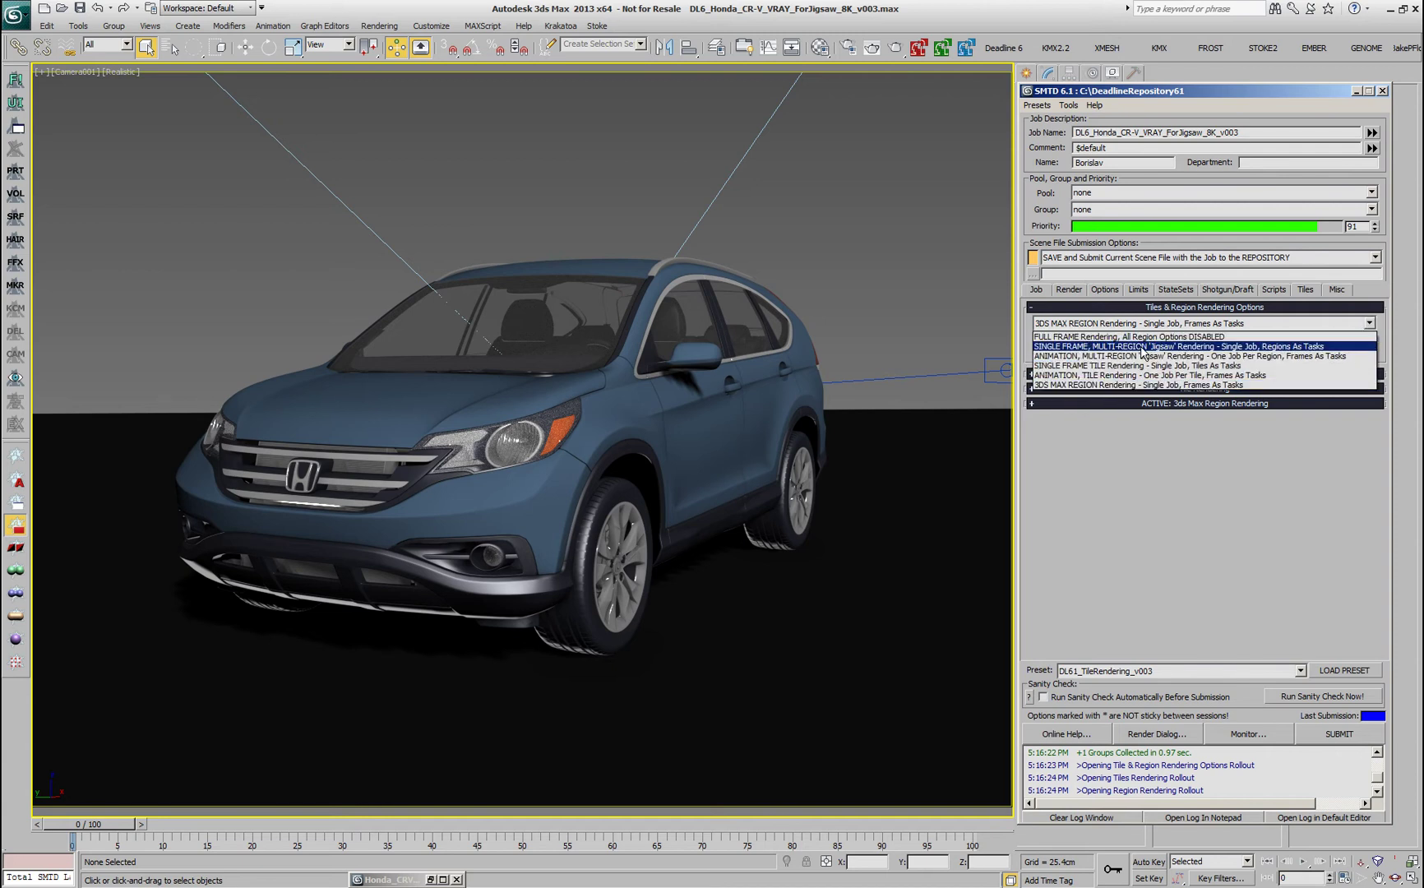
left_click(1141, 347)
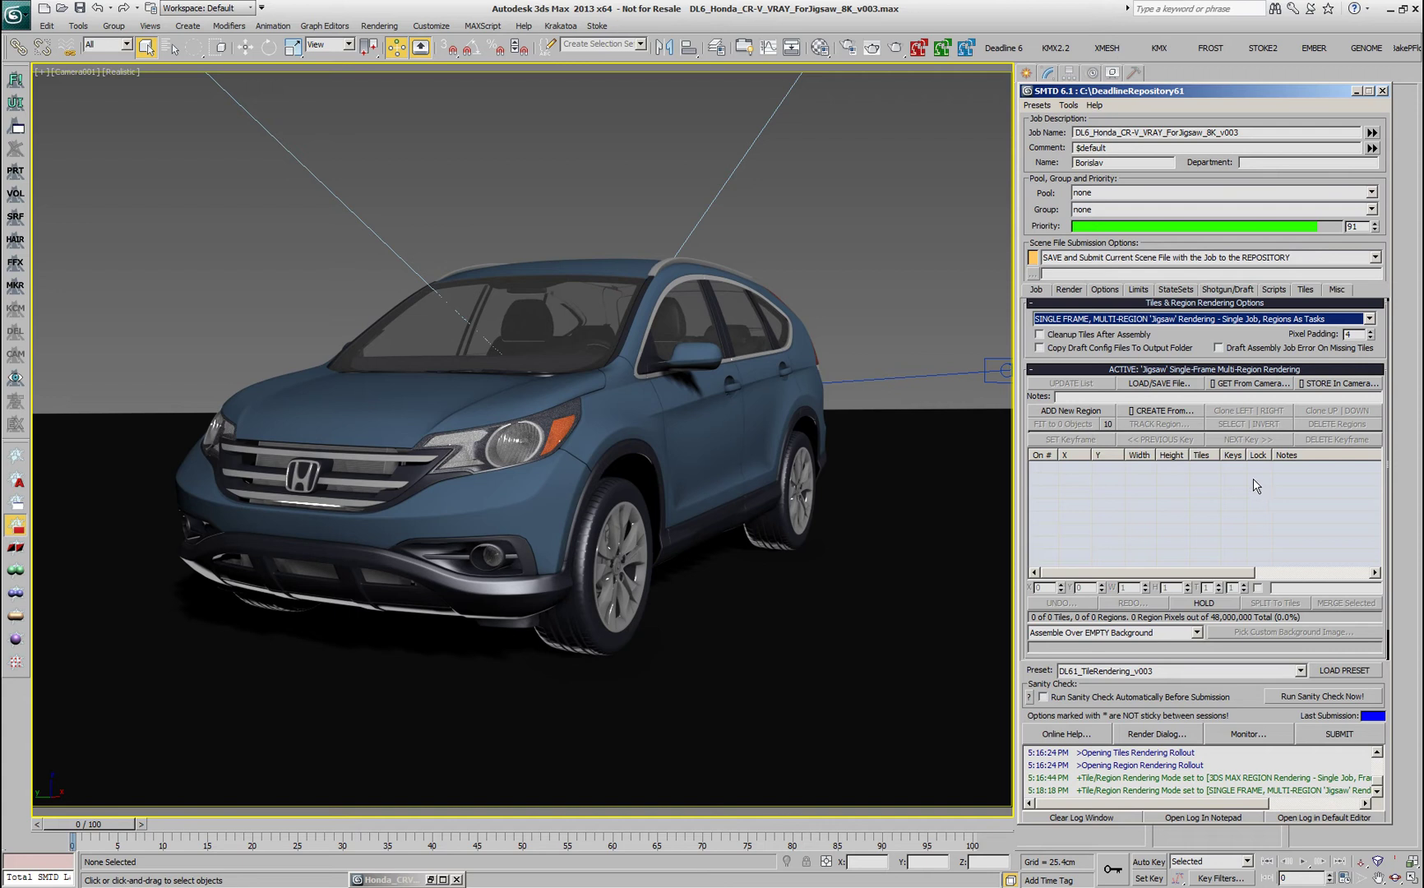
- Select the tyre gum403, the front wheel and a front bumper object
left_click(773, 535)
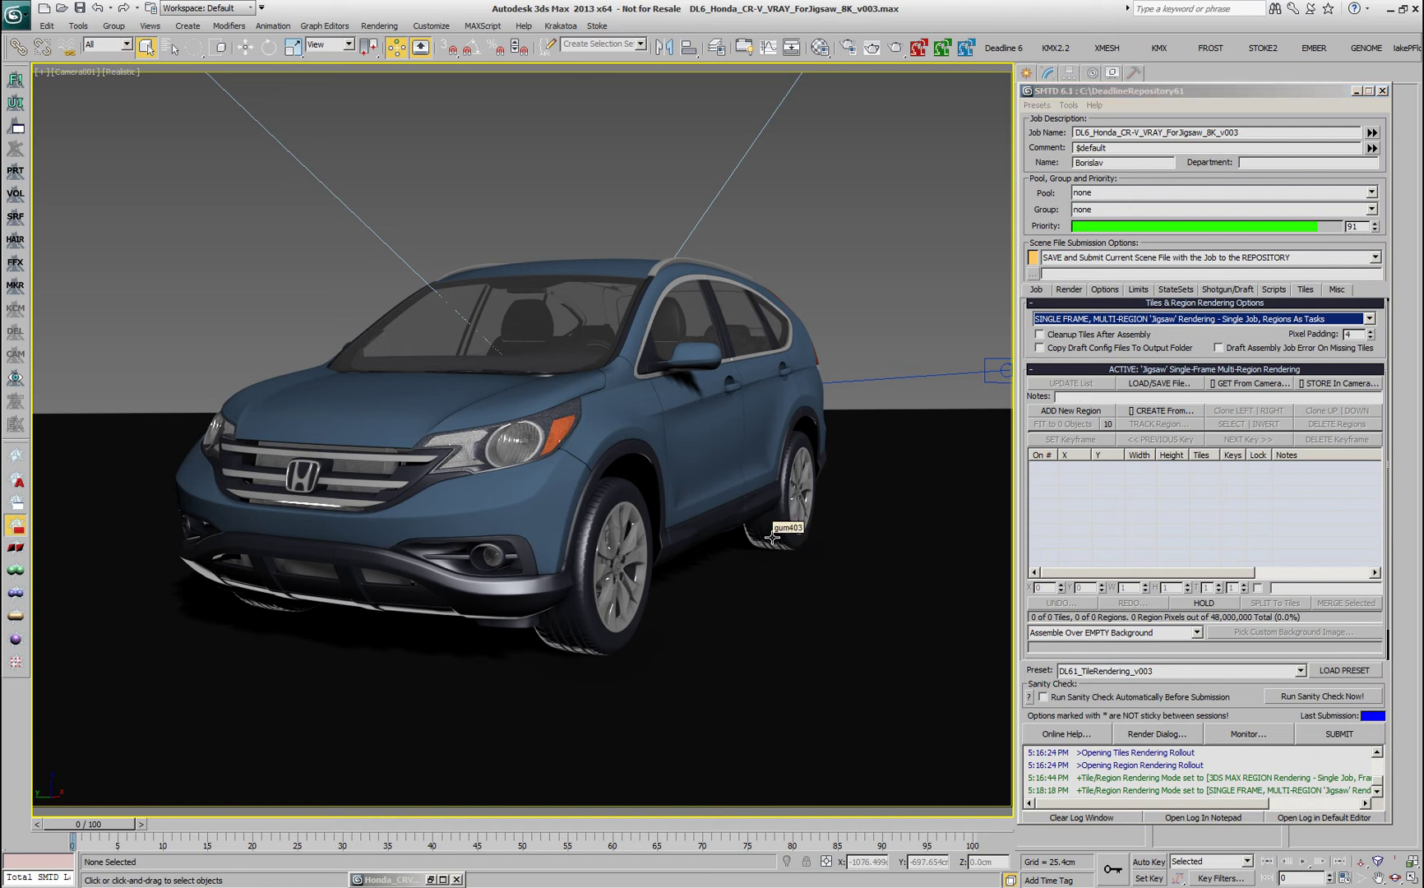
left_click(601, 642, "ctrl")
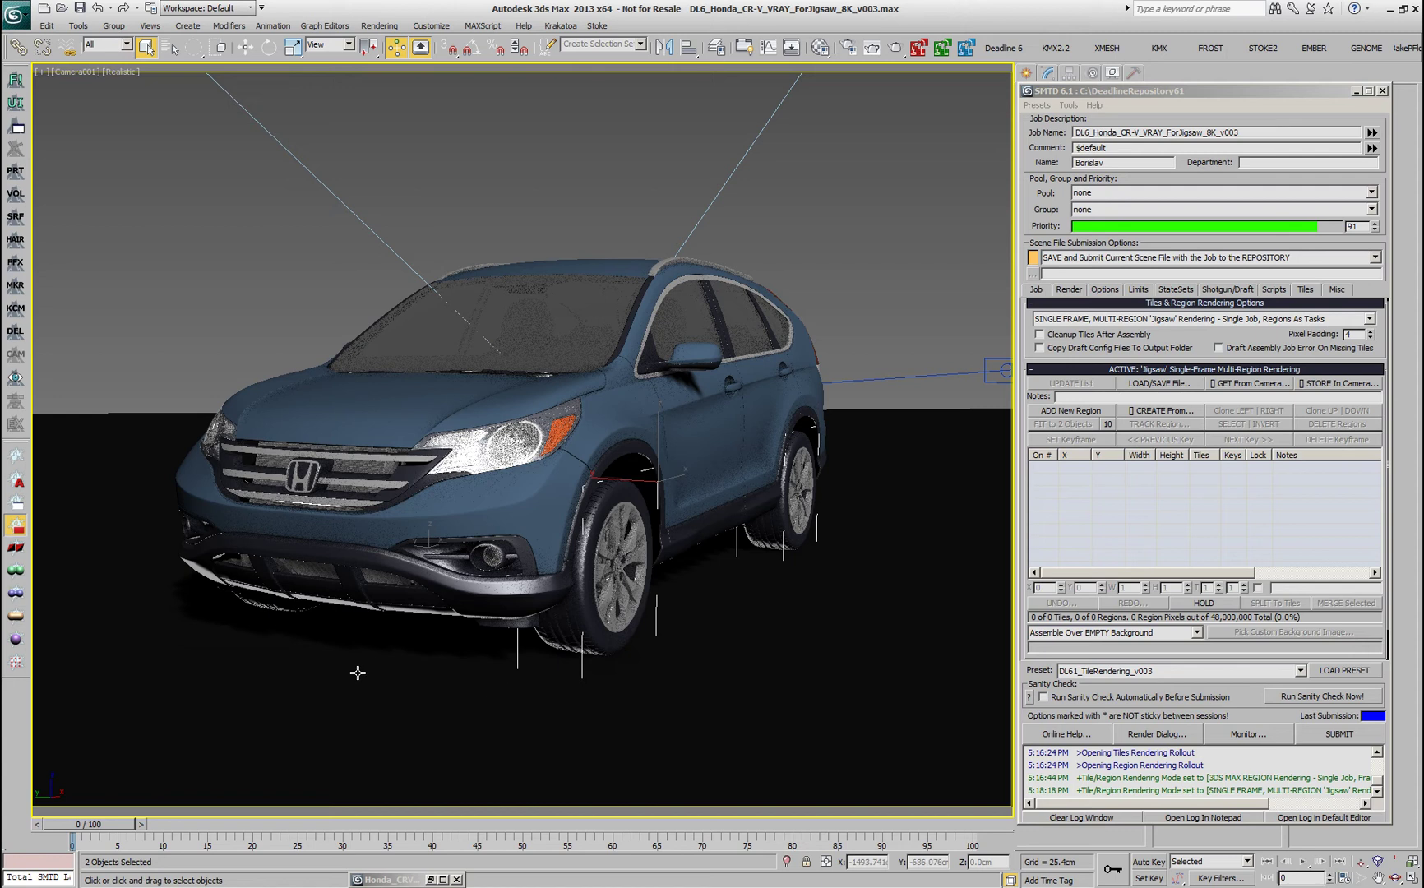
left_click(286, 615, "ctrl")
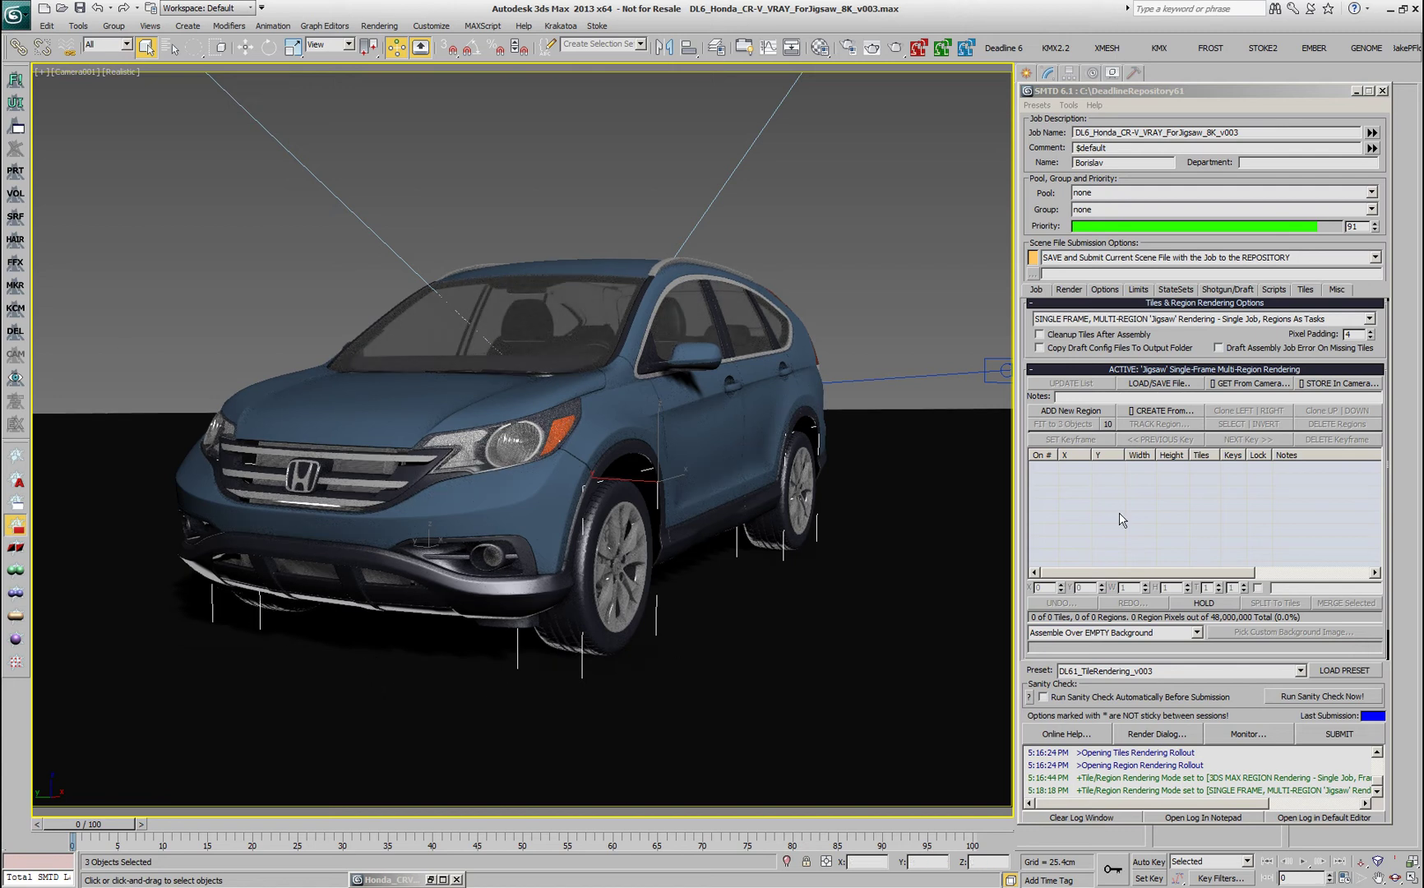
- Create a region from each selected object, then widen region 1's right edge
left_click(1136, 410)
left_click(1147, 422)
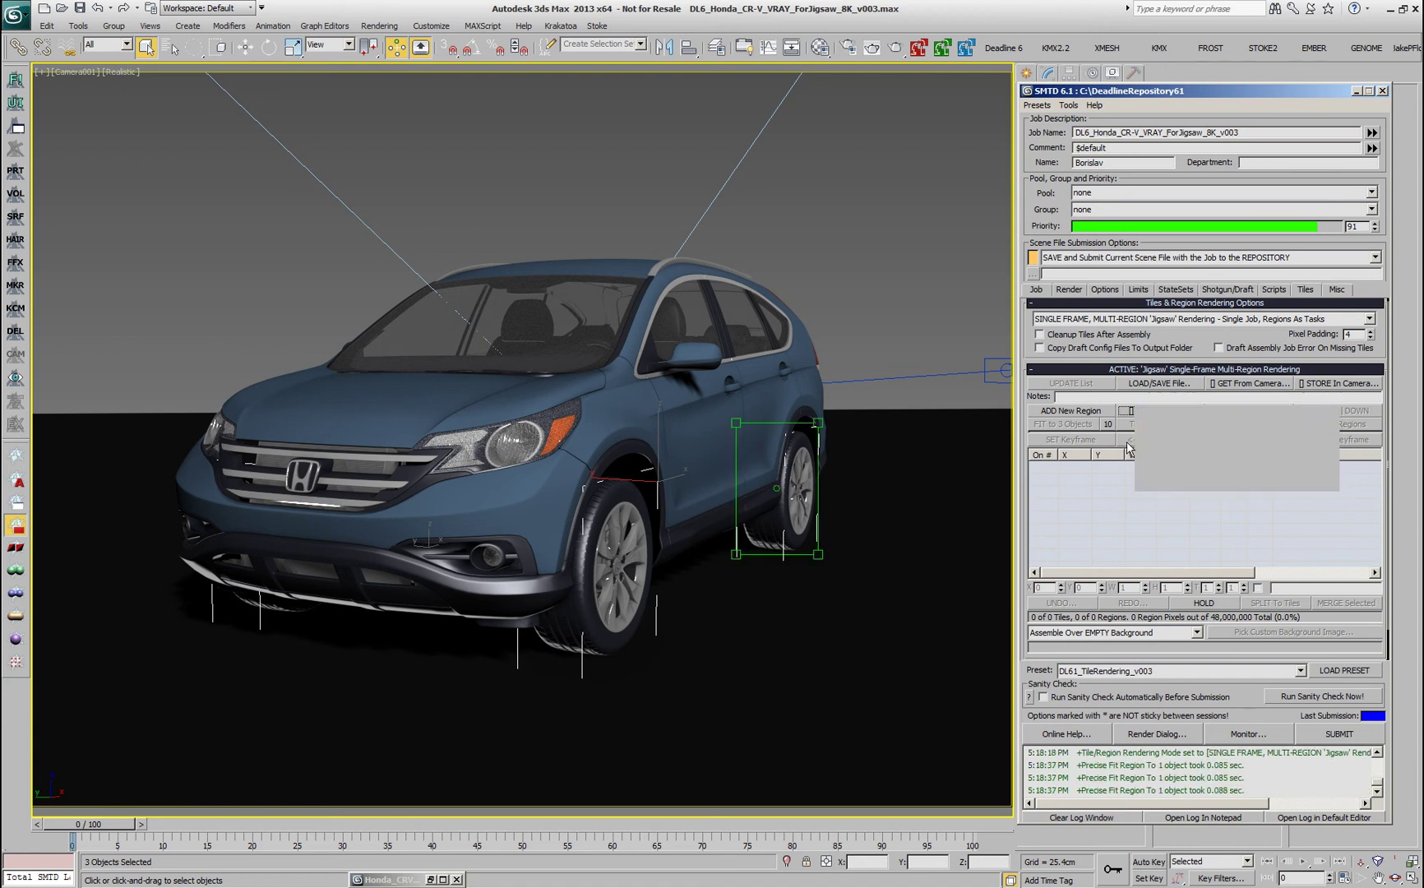
left_click(968, 342)
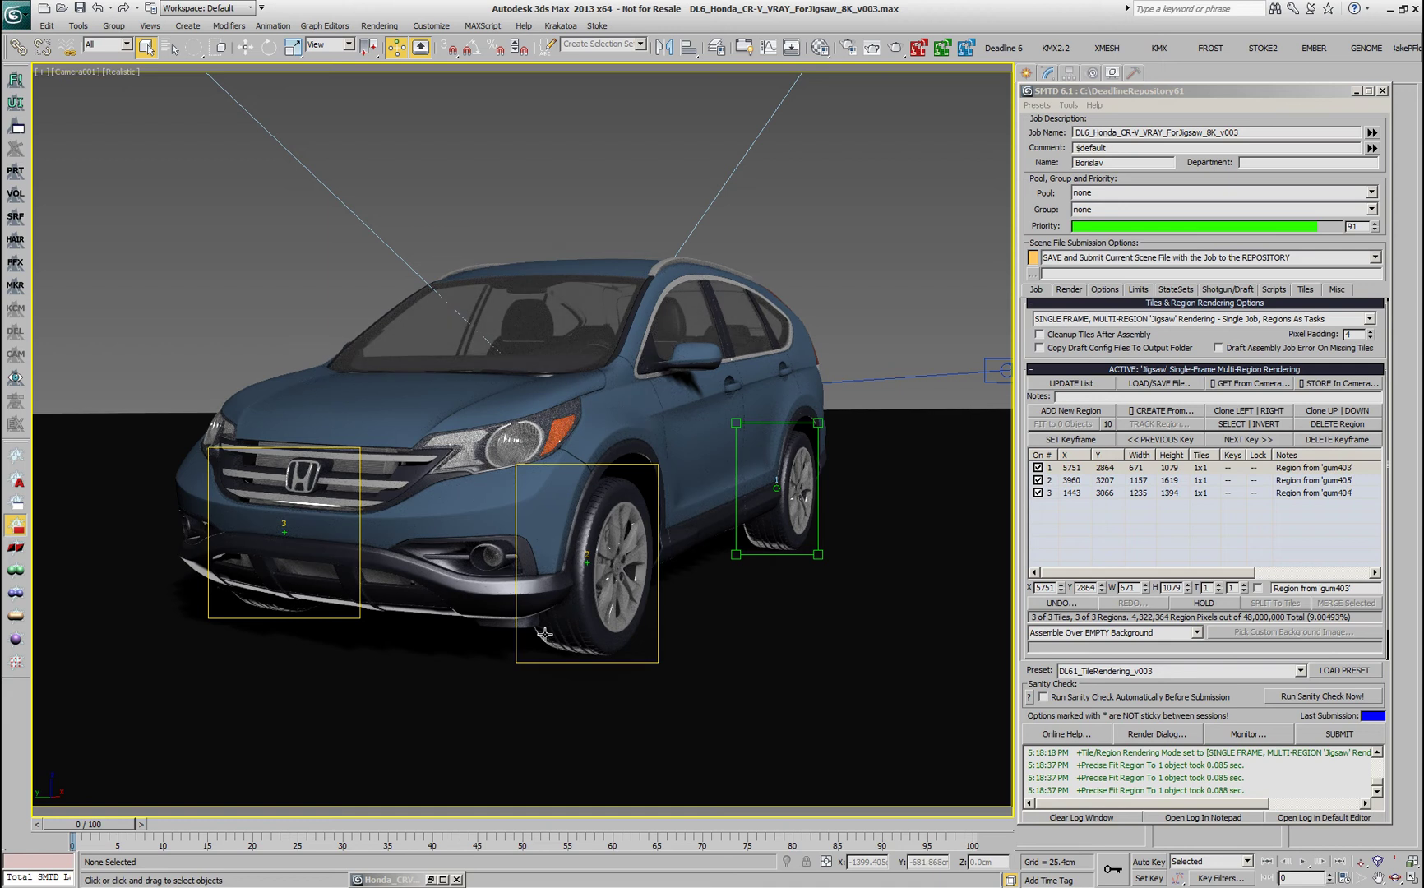
left_click_drag(818, 491, 842, 492)
- Enlarge region 2 and refit it around the front wheel with FIT to 1 Object
left_click(589, 560)
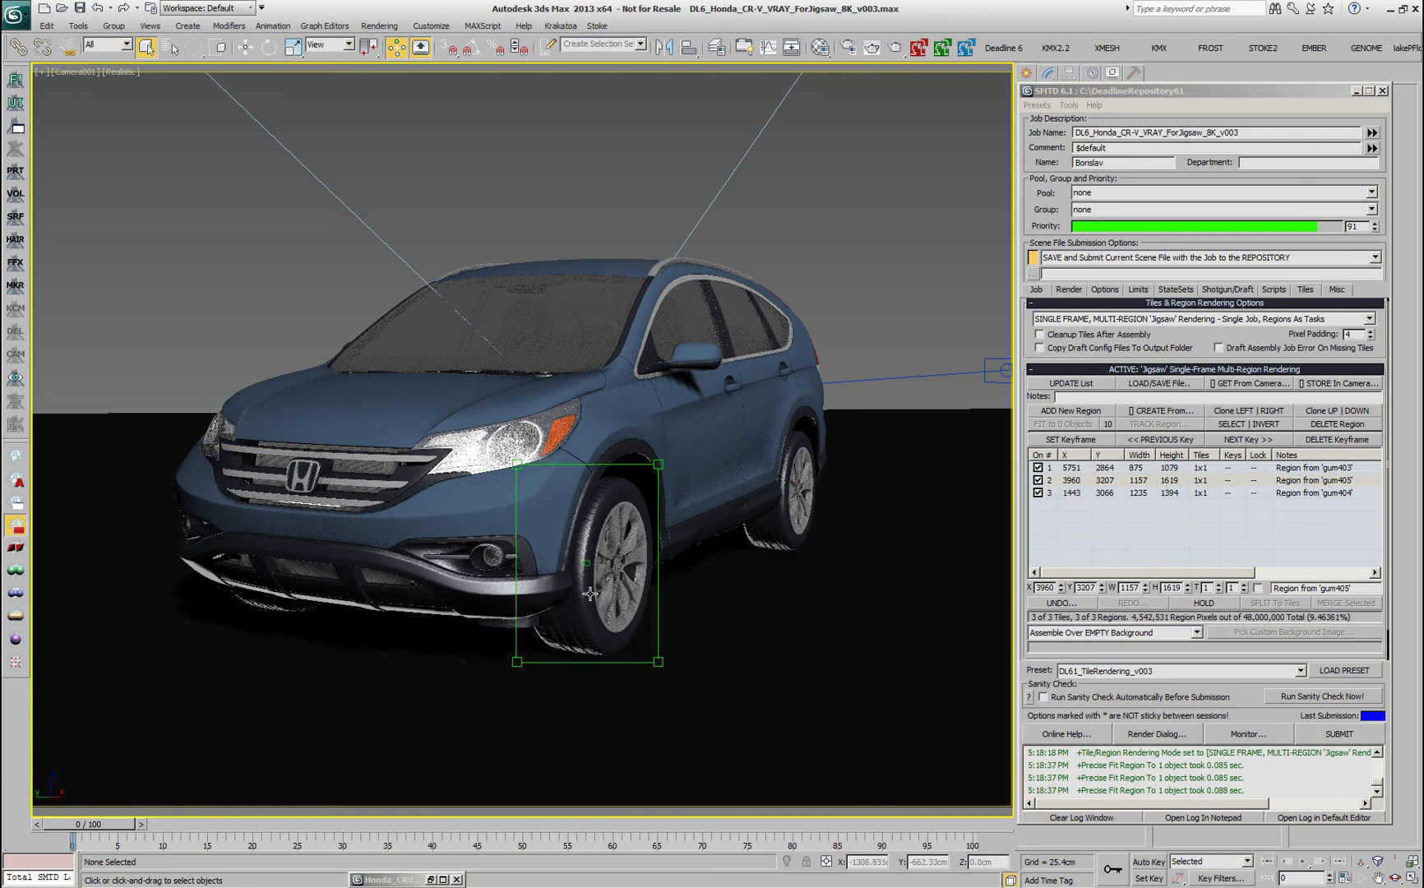
left_click_drag(607, 663, 606, 681)
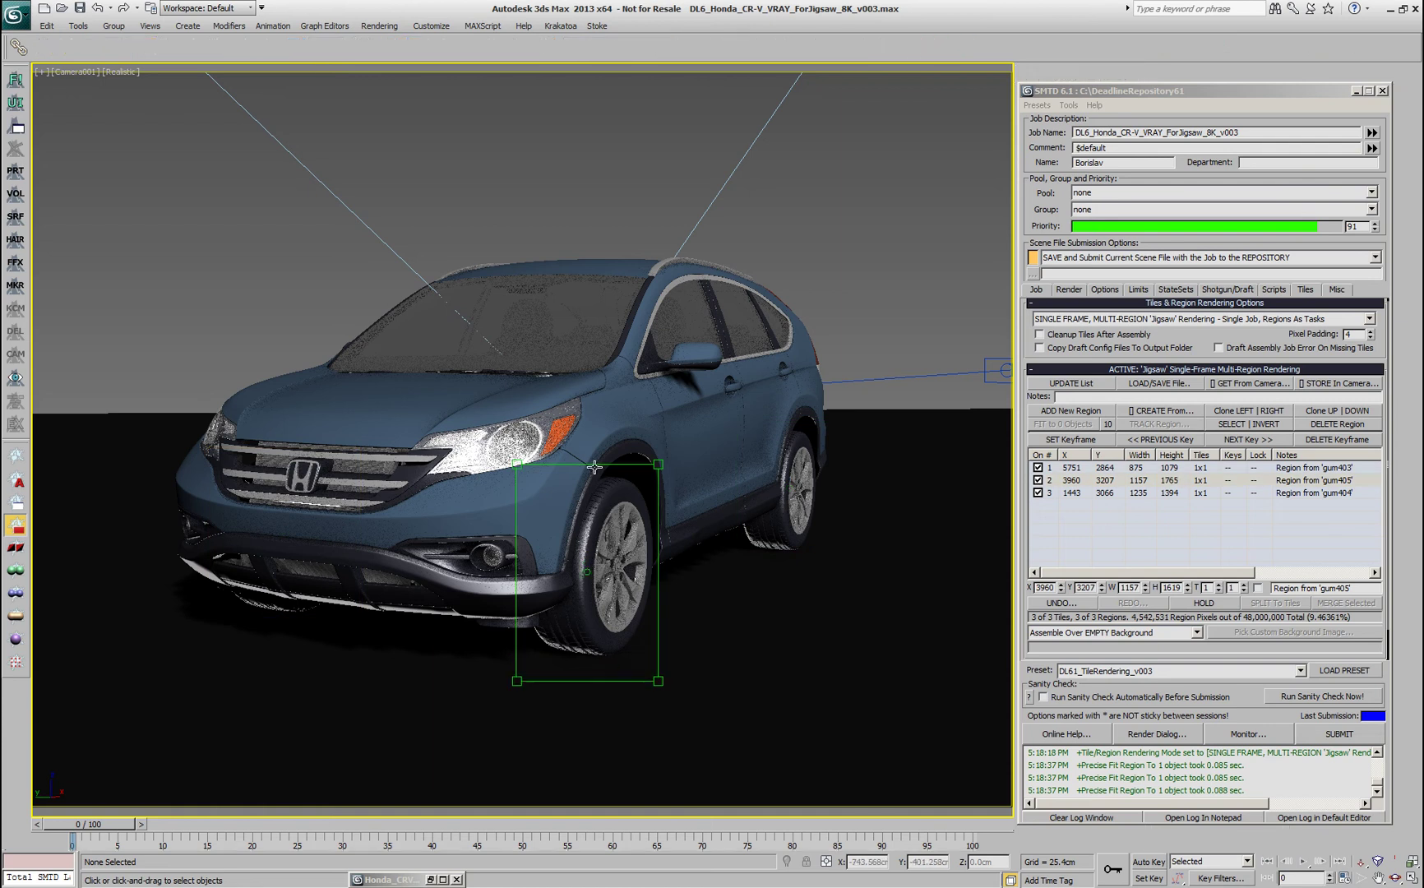
left_click_drag(594, 466, 595, 442)
left_click_drag(658, 519, 683, 518)
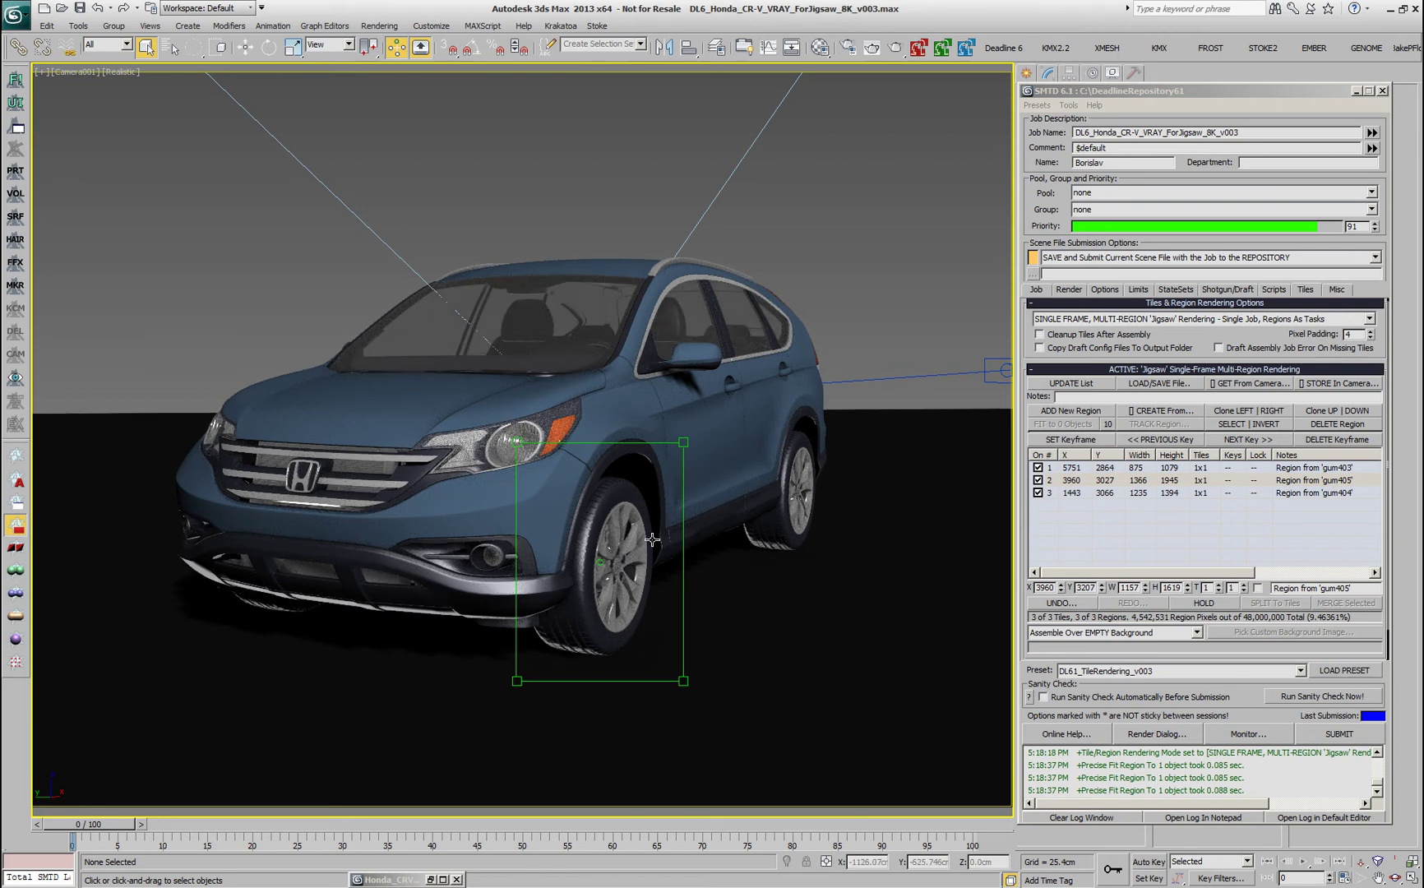
left_click(695, 349)
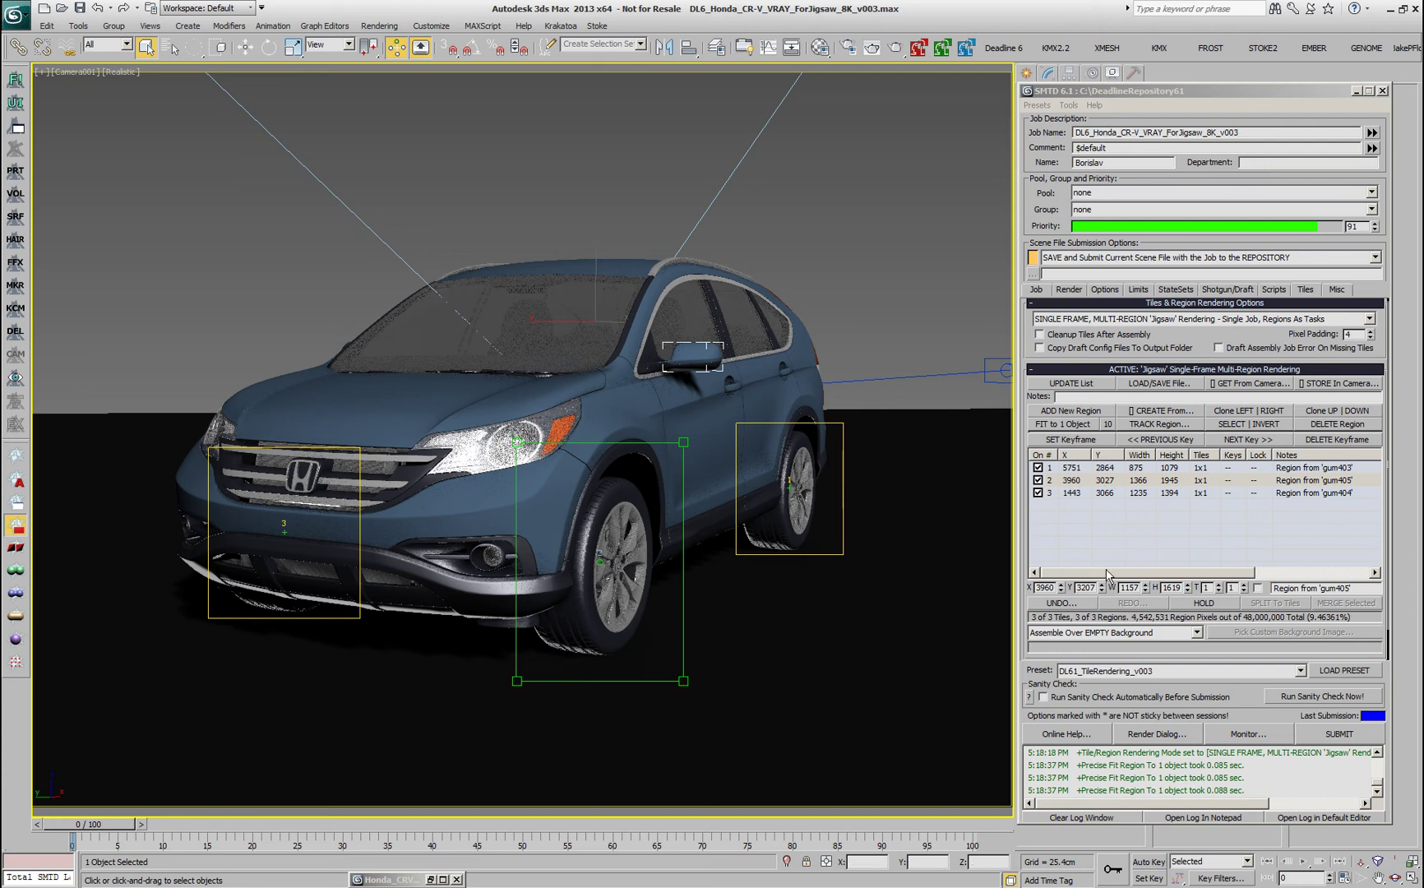
left_click(1065, 424)
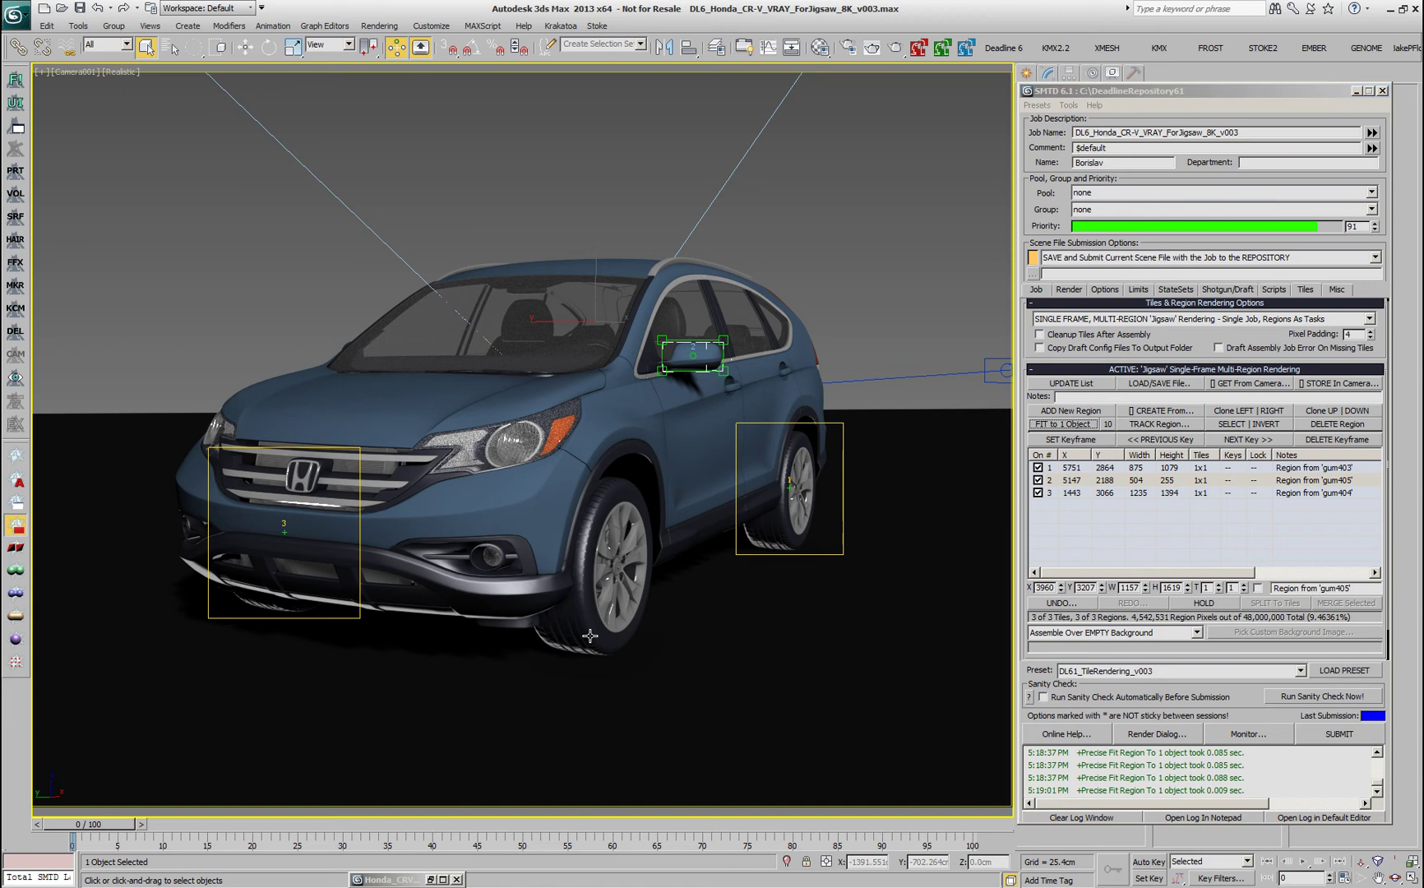
left_click(1084, 425)
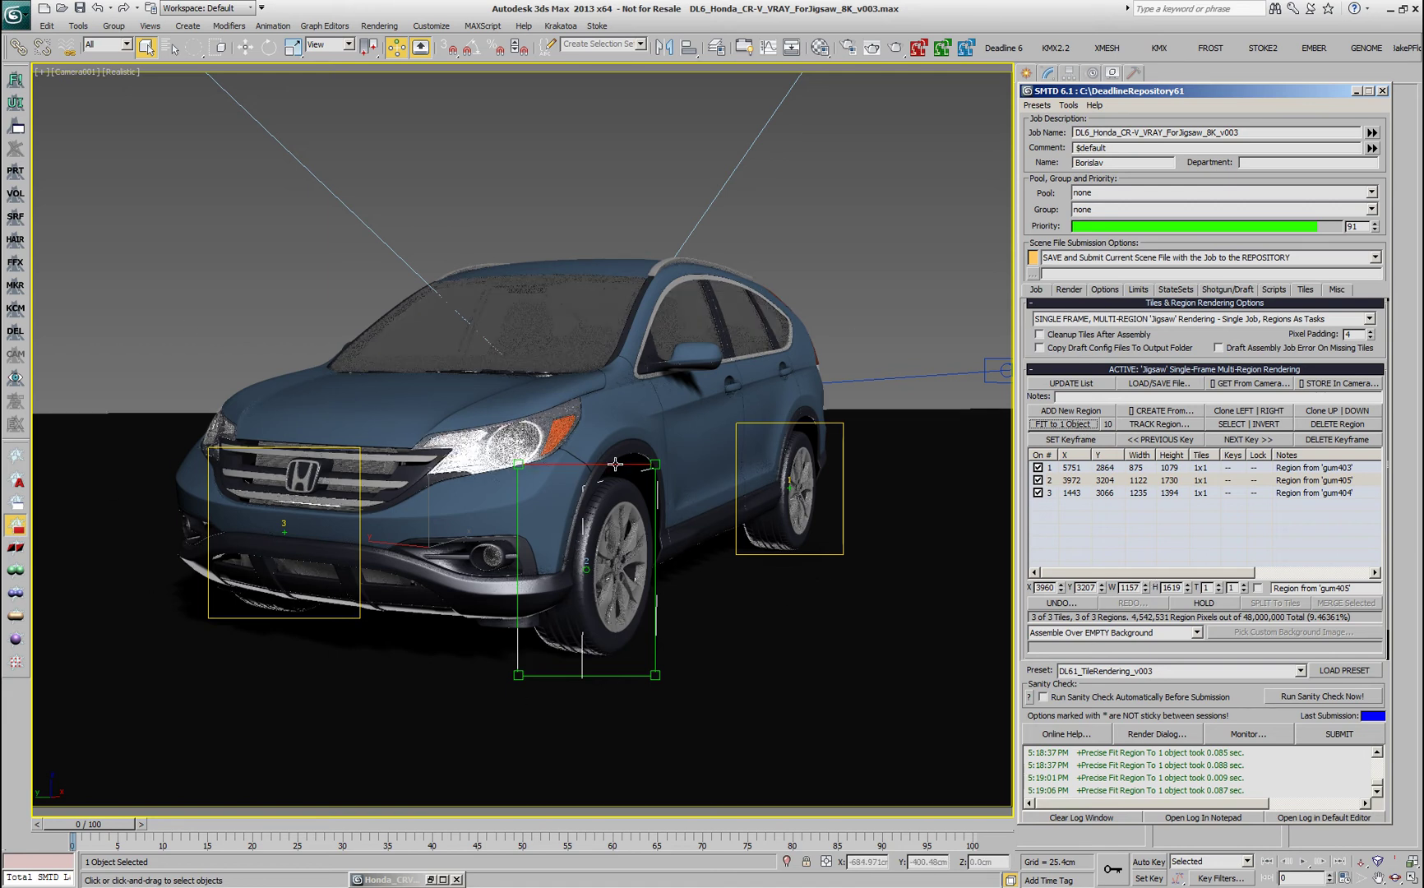
- Split region 2 into 2x2 tiles and lower region 3's top edge onto the bumper
left_click(1219, 584)
left_click(1244, 585)
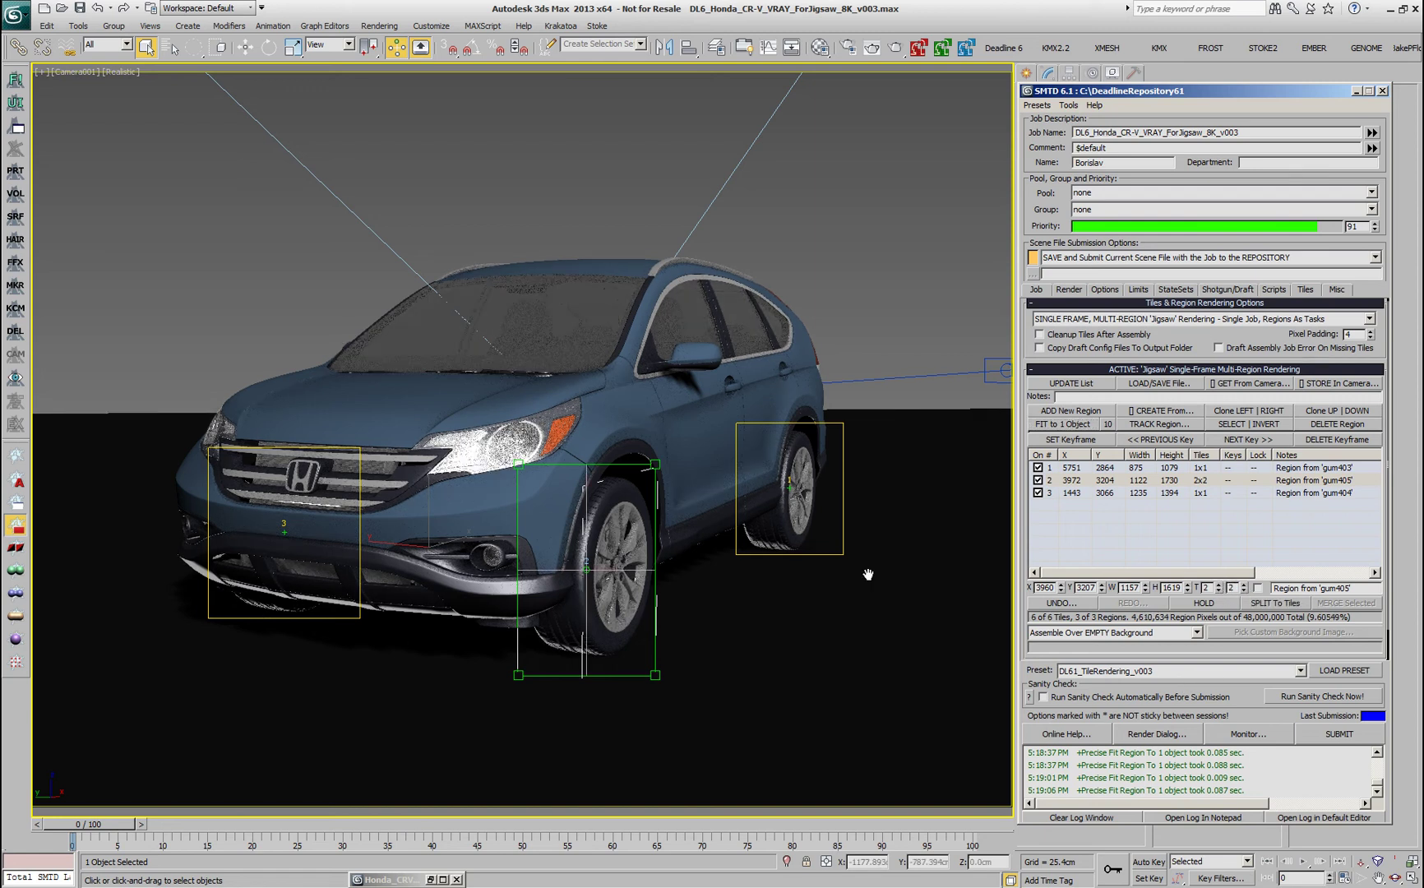
mouse_move(654, 674)
left_mouse_down()
mouse_move(717, 700)
mouse_move(671, 661)
left_mouse_up()
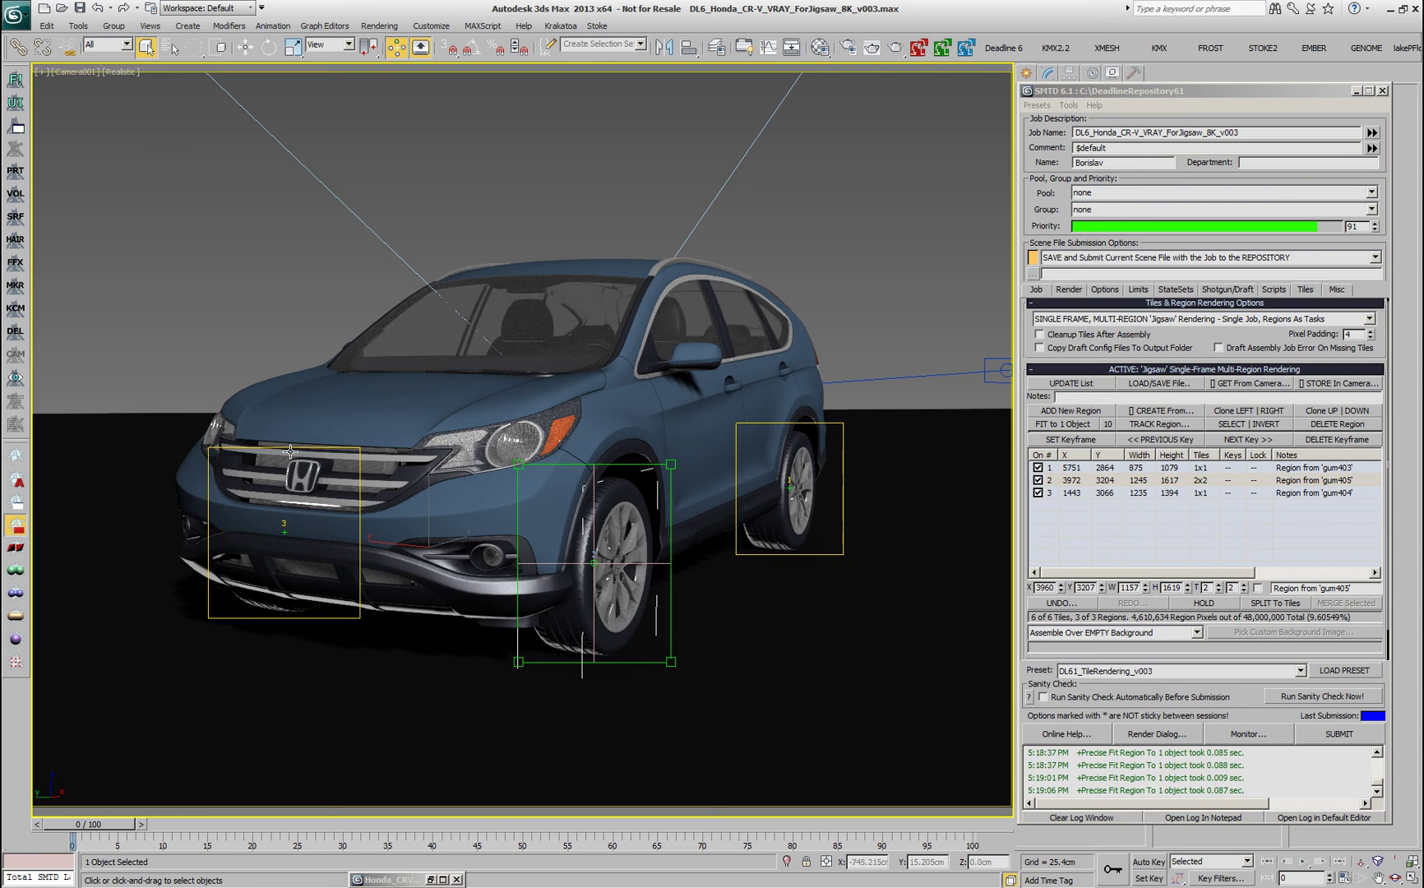
left_click(278, 537)
left_click_drag(290, 447, 291, 511)
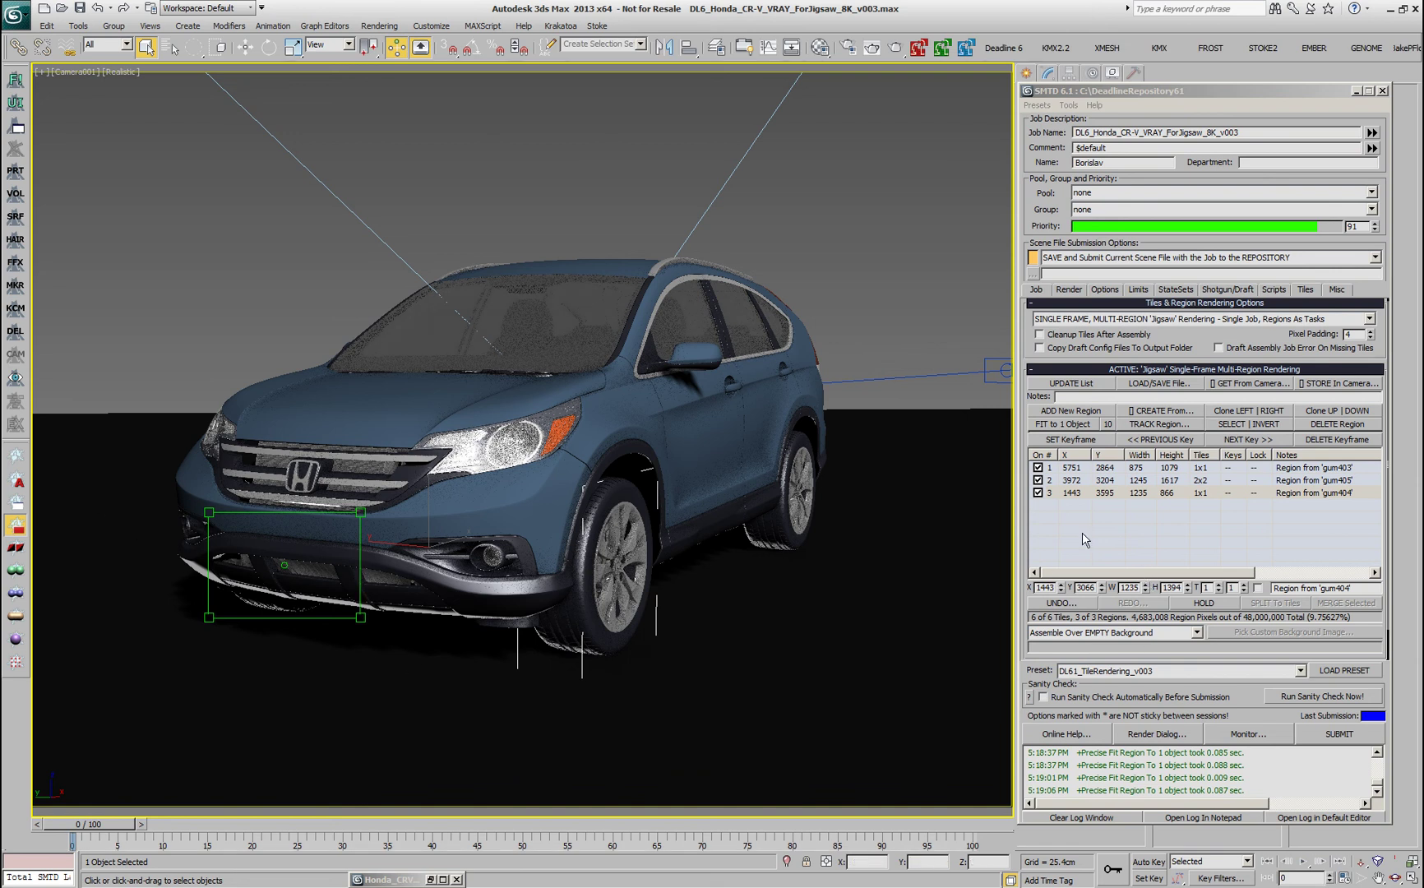
- Set the background to Compose Over CUSTOM Image SEQUENCE and deselect the car to show all regions
left_click(1155, 634)
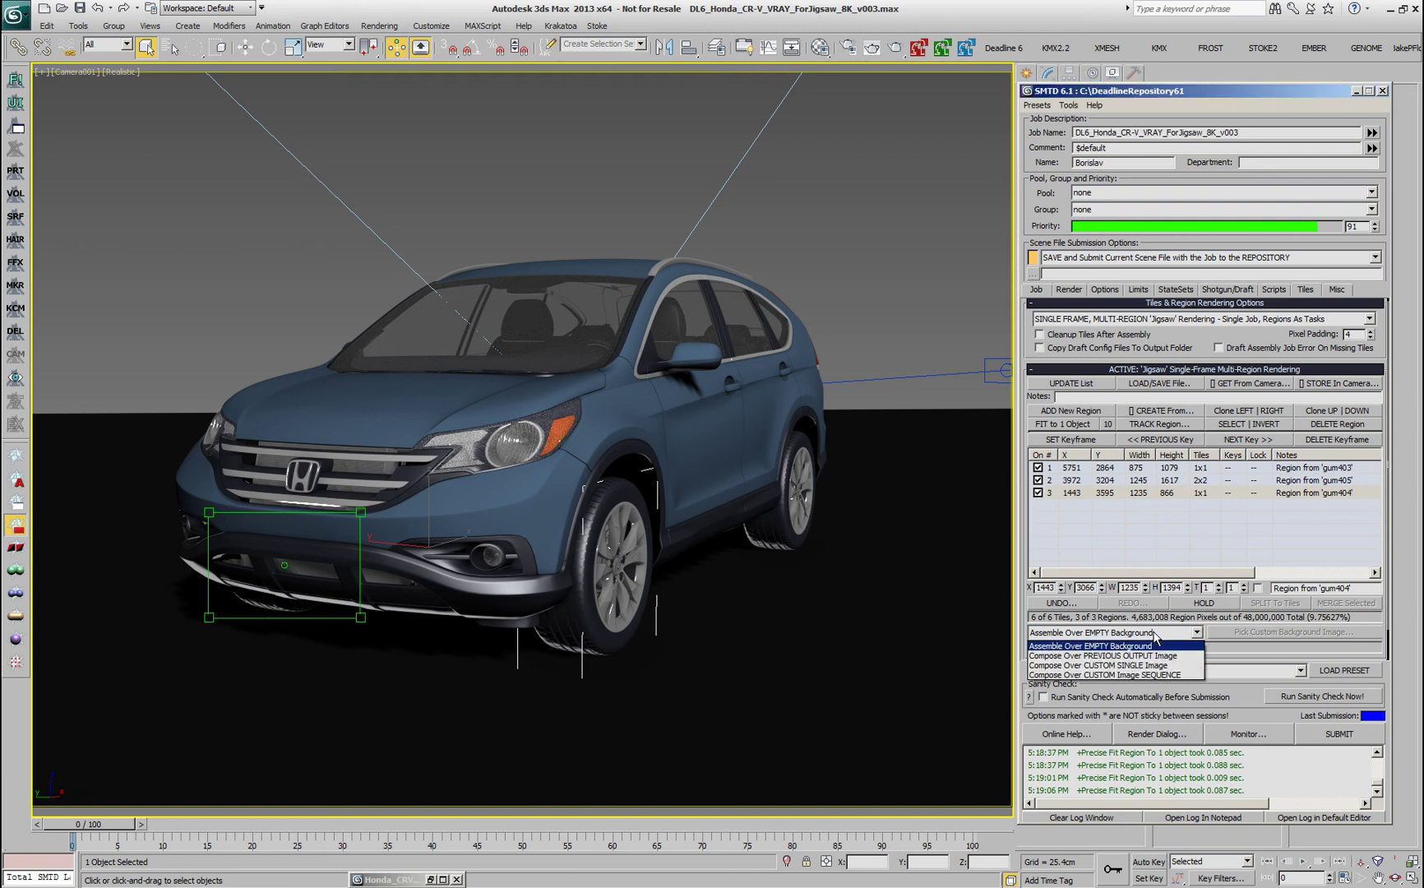
left_click(1155, 634)
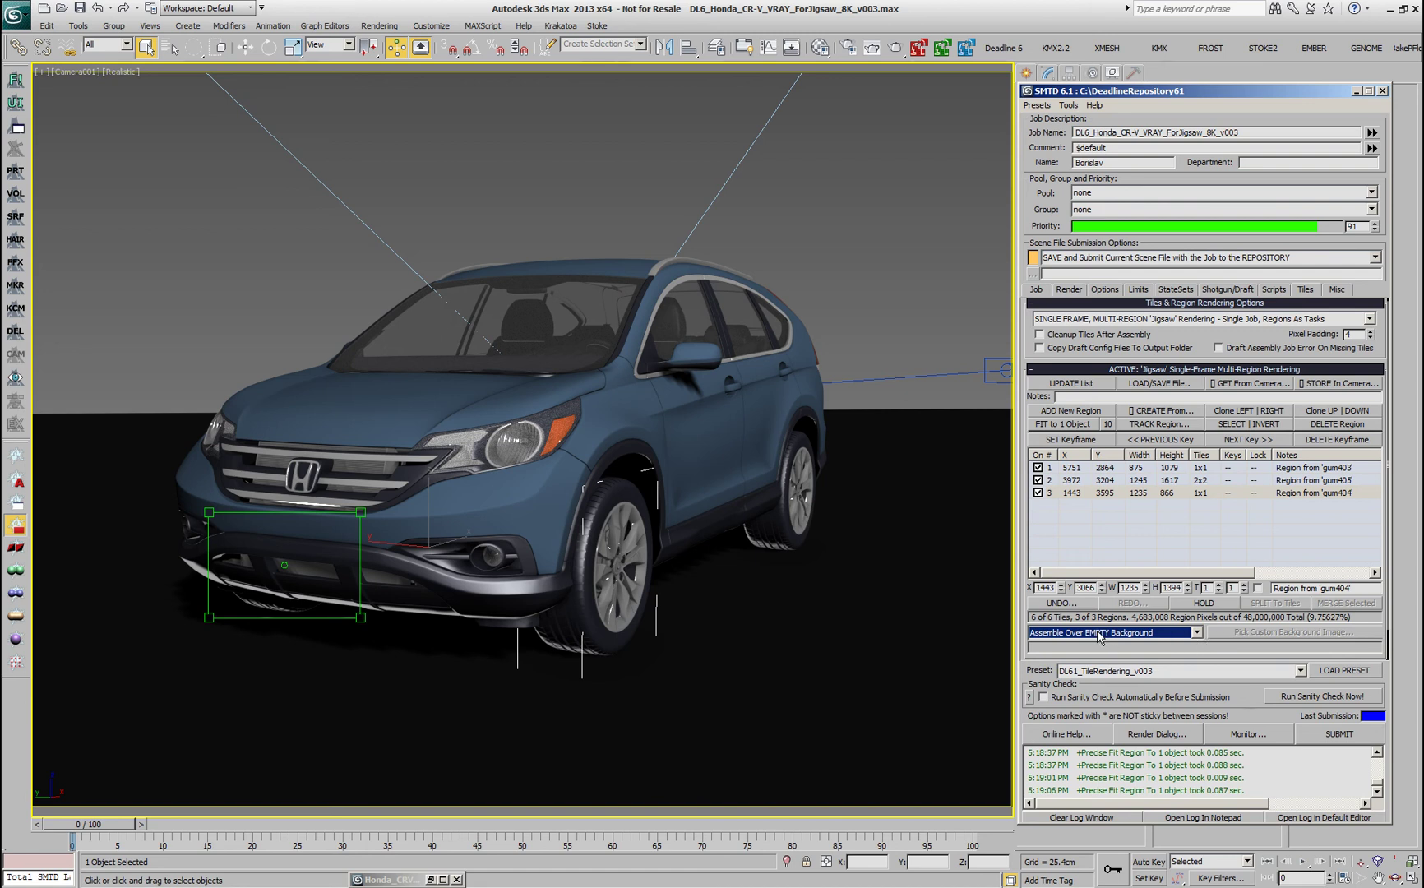
left_click(1137, 634)
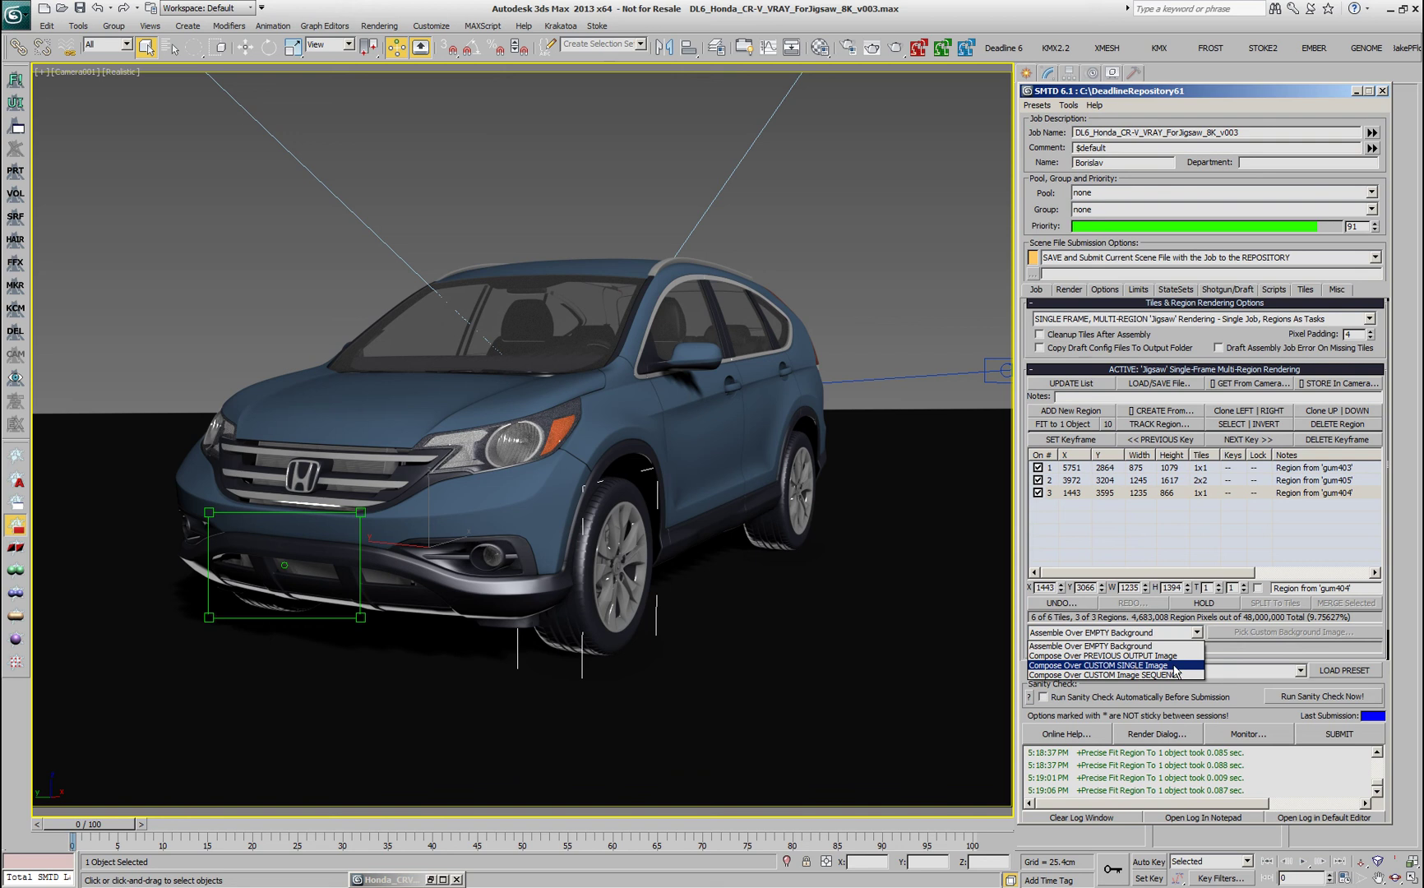
left_click(1175, 666)
left_click(1161, 635)
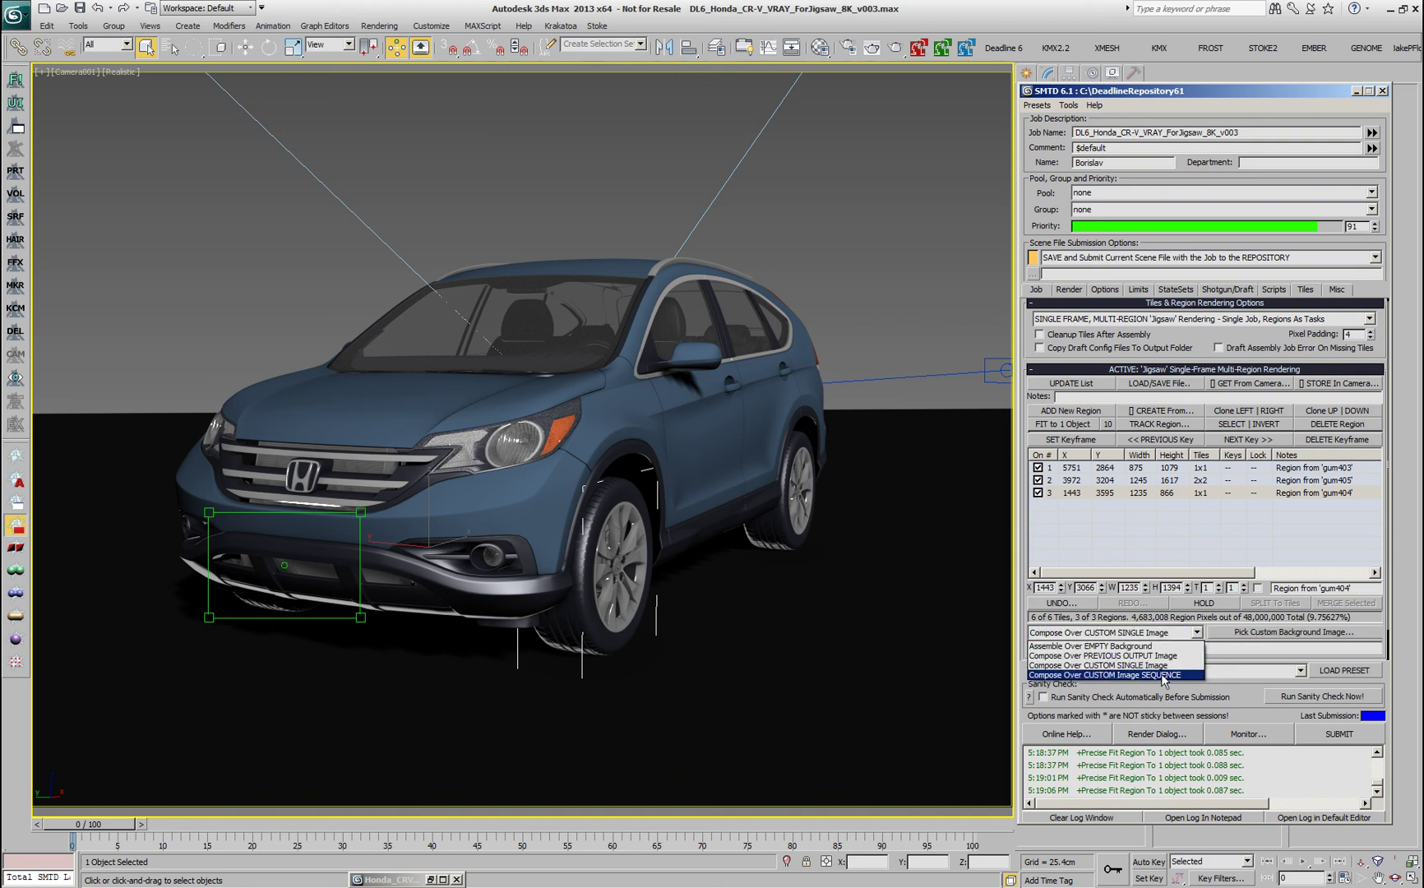
left_click(1163, 675)
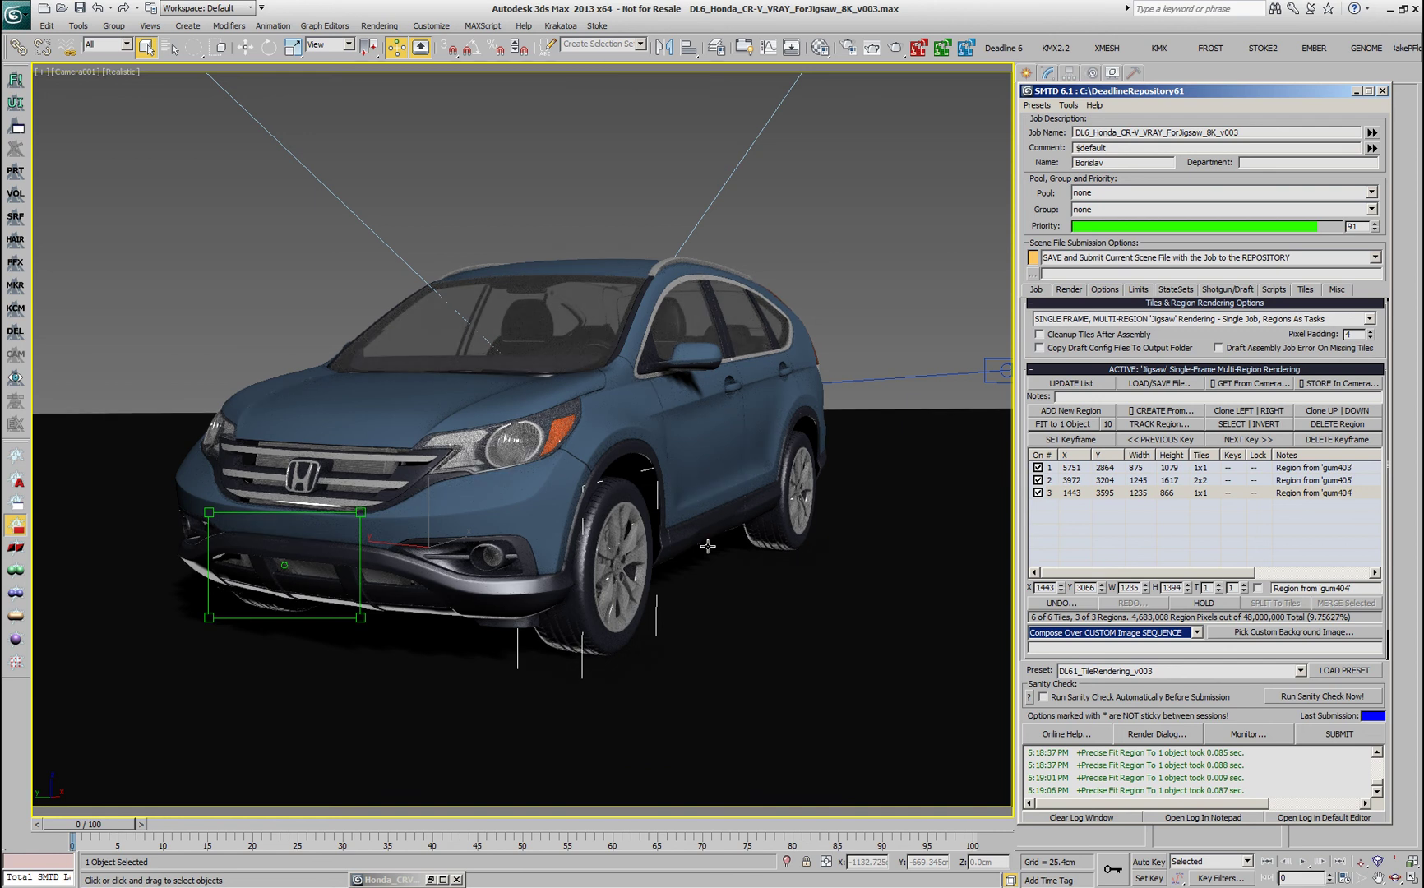
left_click(913, 301)
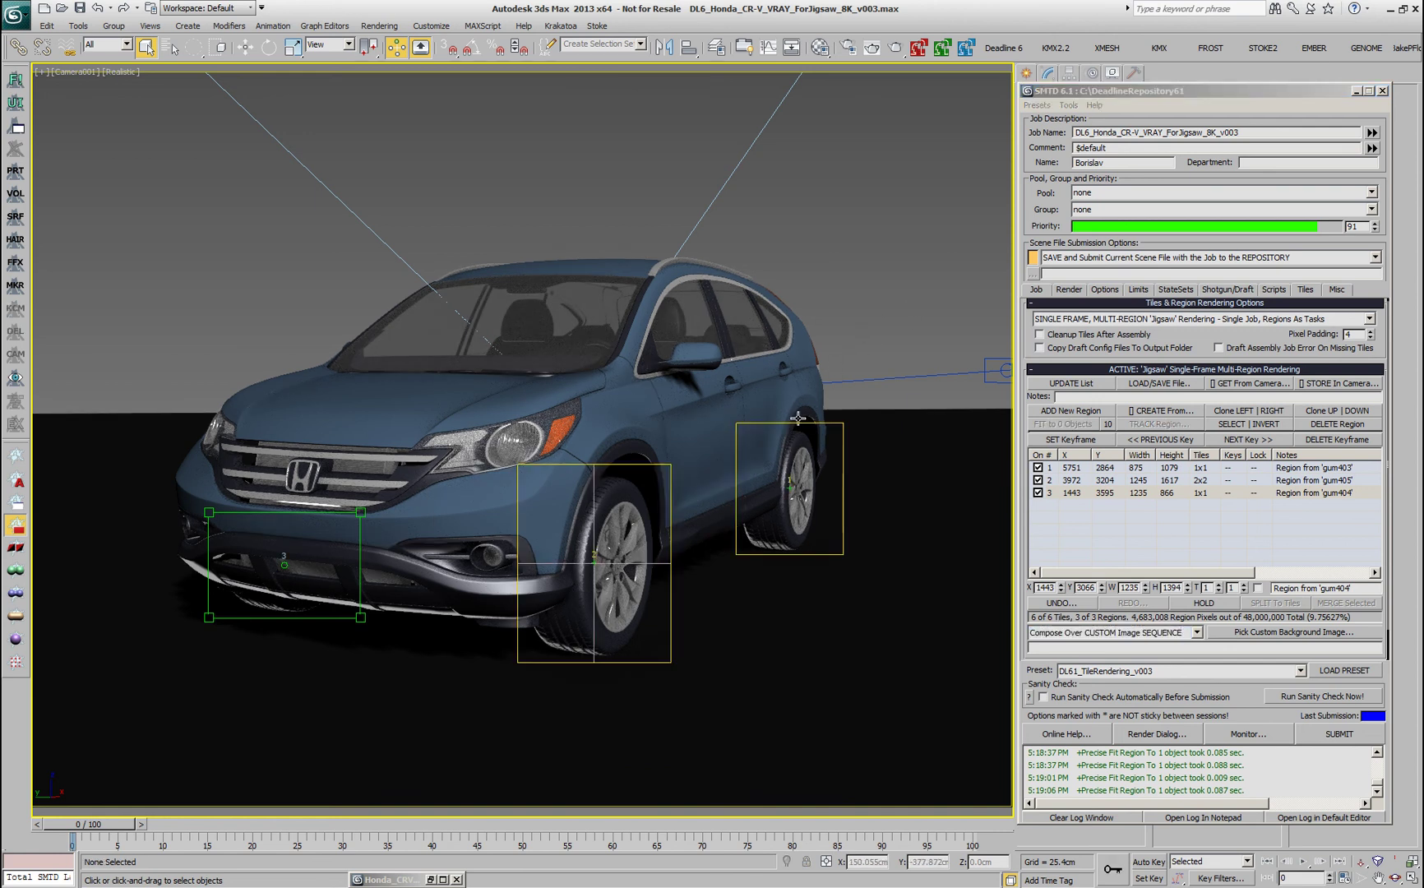